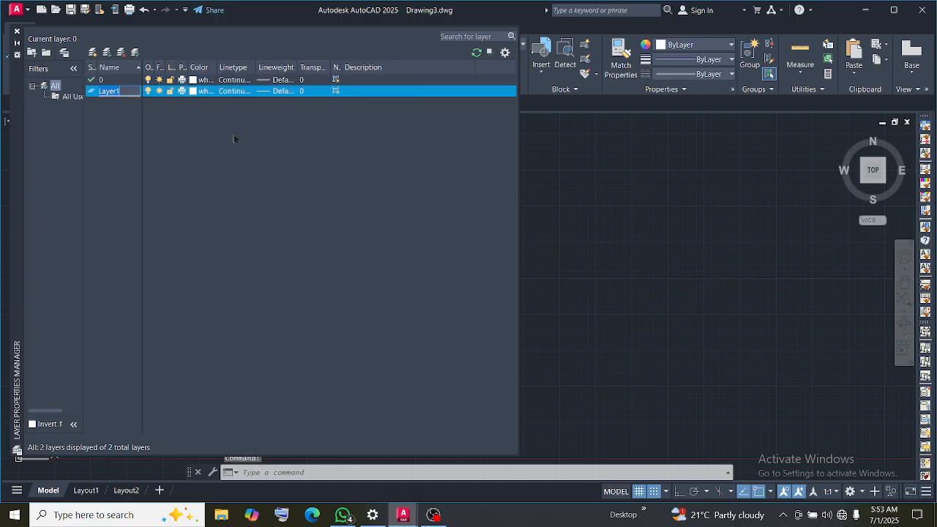
Name the newly created layer wall
{"action": "key", "text": "BackSpace"}
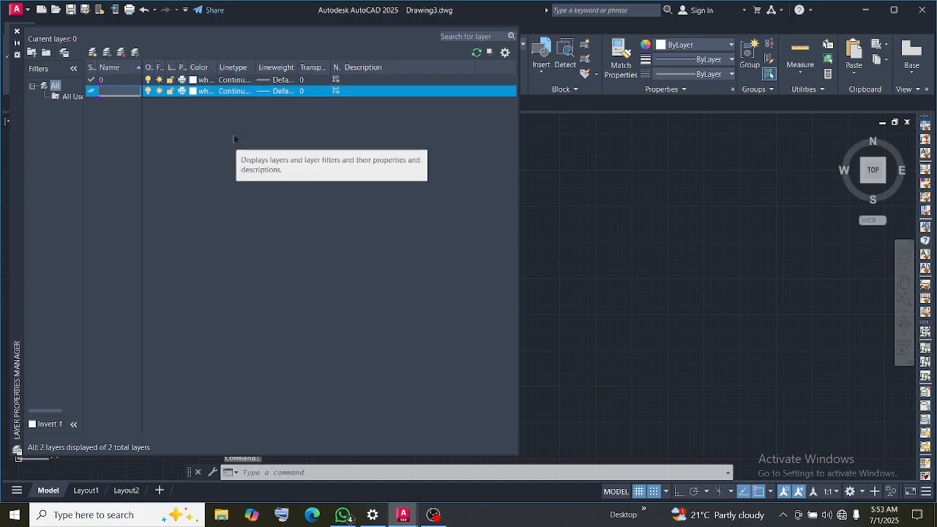
{"action": "type", "text": "wall"}
{"action": "key", "text": "Return"}
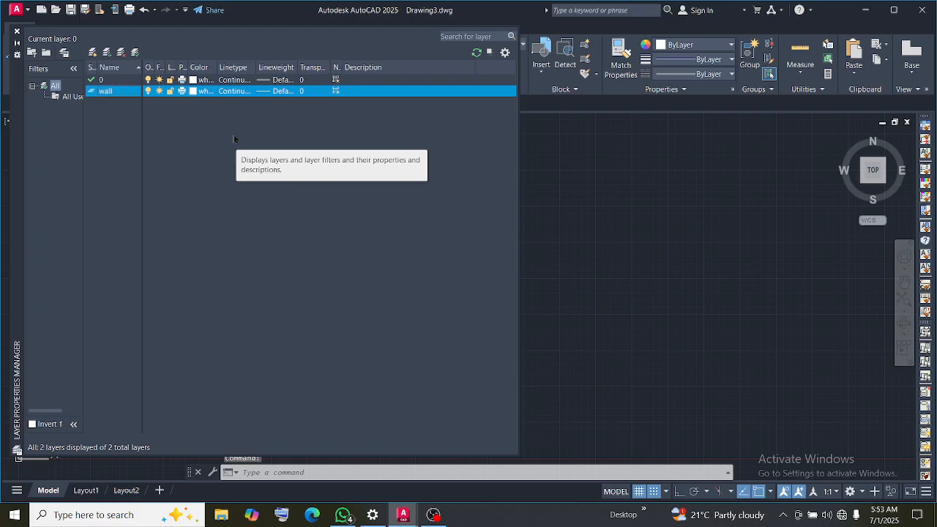
Add another new layer named door to the drawing
{"action": "right_click", "coordinate": [290, 142]}
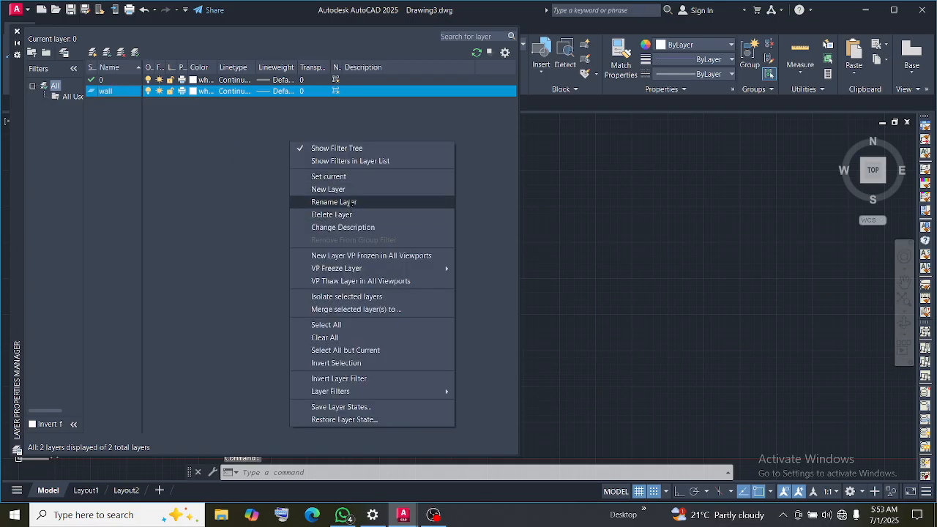
{"action": "left_click", "coordinate": [340, 188]}
{"action": "key", "text": "BackSpace"}
{"action": "type", "text": "door"}
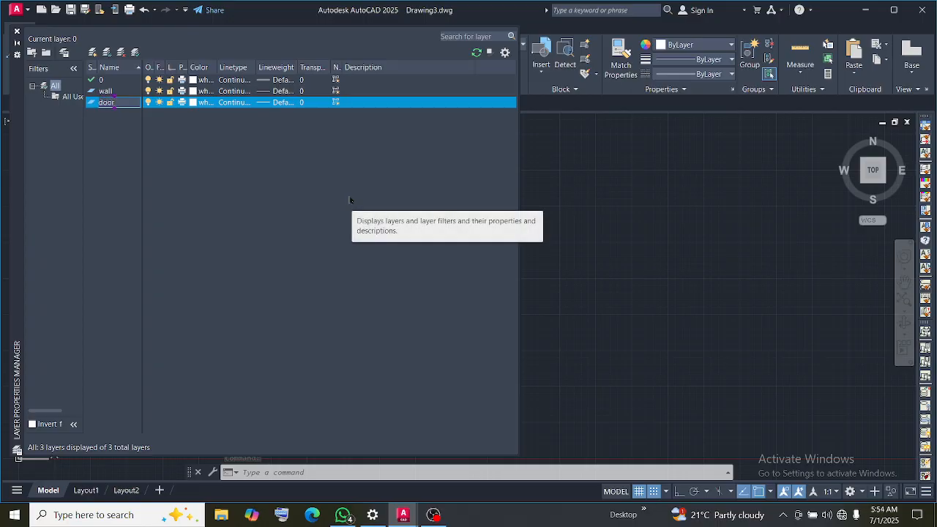
{"action": "key", "text": "Return"}
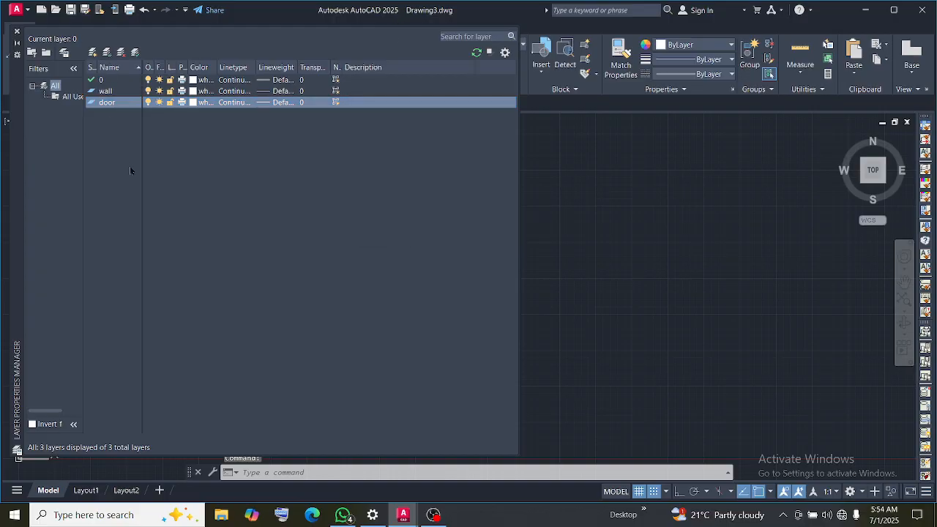
Create a layer named beam below the door layer
{"action": "right_click", "coordinate": [150, 154]}
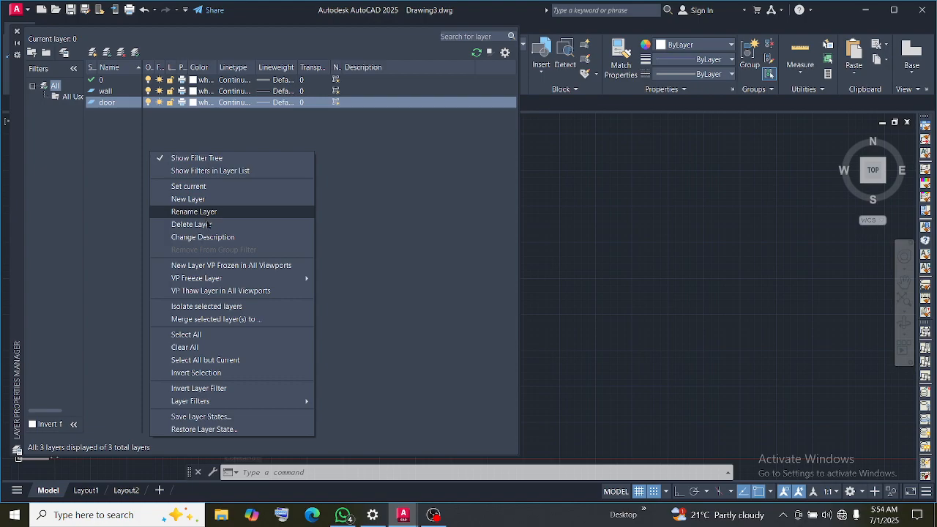
{"action": "left_click", "coordinate": [192, 199]}
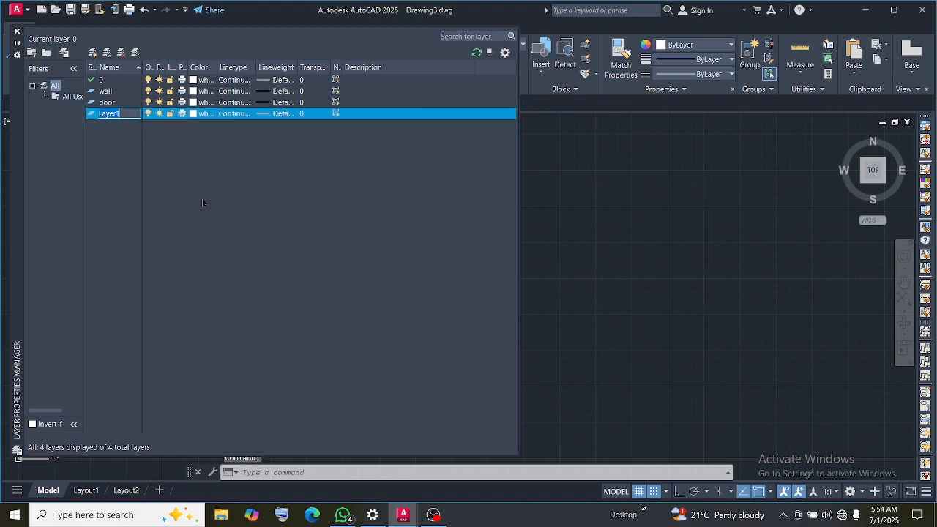
{"action": "key", "text": "BackSpace"}
{"action": "type", "text": "beam"}
{"action": "key", "text": "Return"}
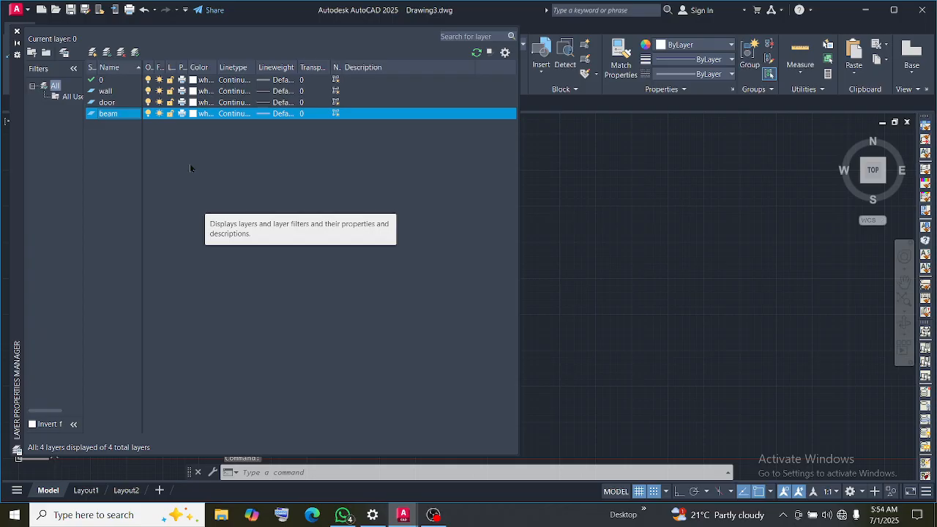
Create a further layer named slab
{"action": "left_click", "coordinate": [93, 53]}
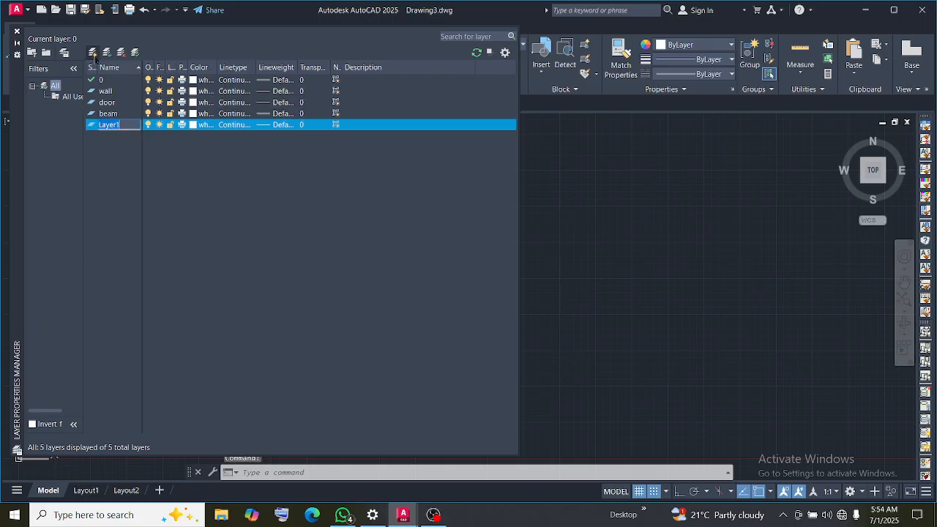
{"action": "key", "text": "BackSpace"}
{"action": "type", "text": "slab"}
{"action": "key", "text": "Return"}
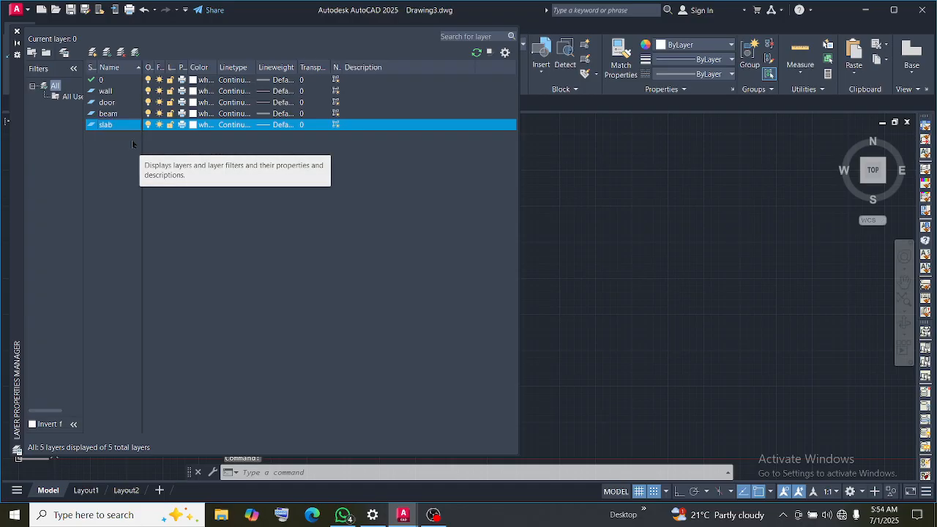
Add one more layer under its default name and review the drawing's layer list outside the layer manager
{"action": "key", "text": "Return"}
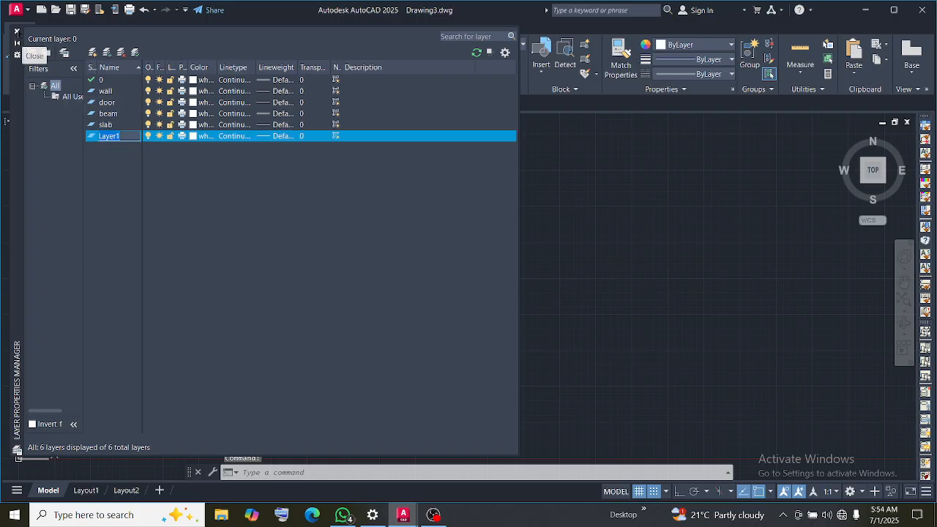
{"action": "left_click", "coordinate": [19, 33]}
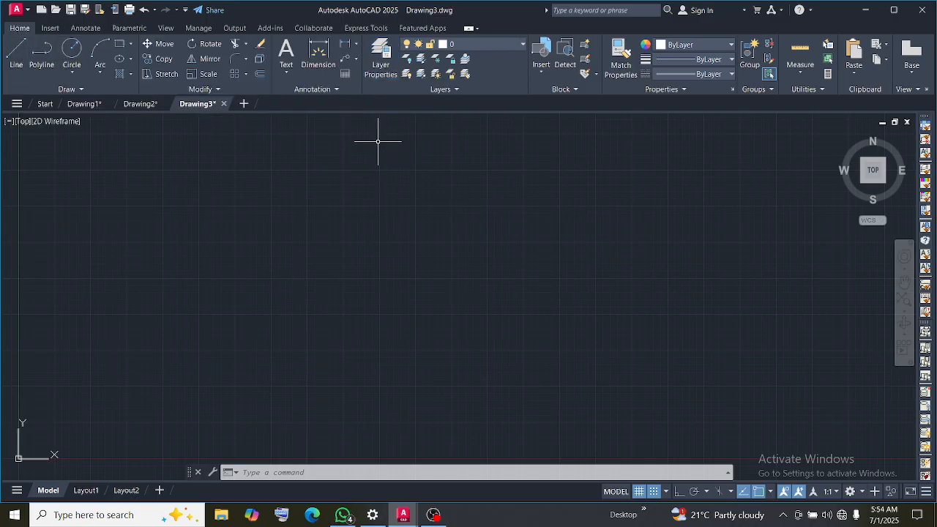
{"action": "left_click", "coordinate": [464, 46]}
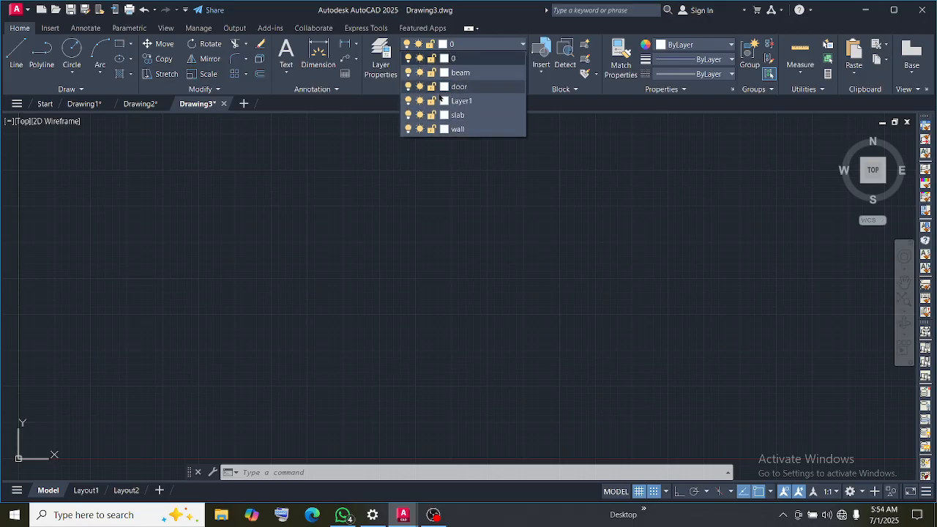
Sort the layers in the layer manager by color and try to delete layer 0
{"action": "left_click", "coordinate": [381, 55]}
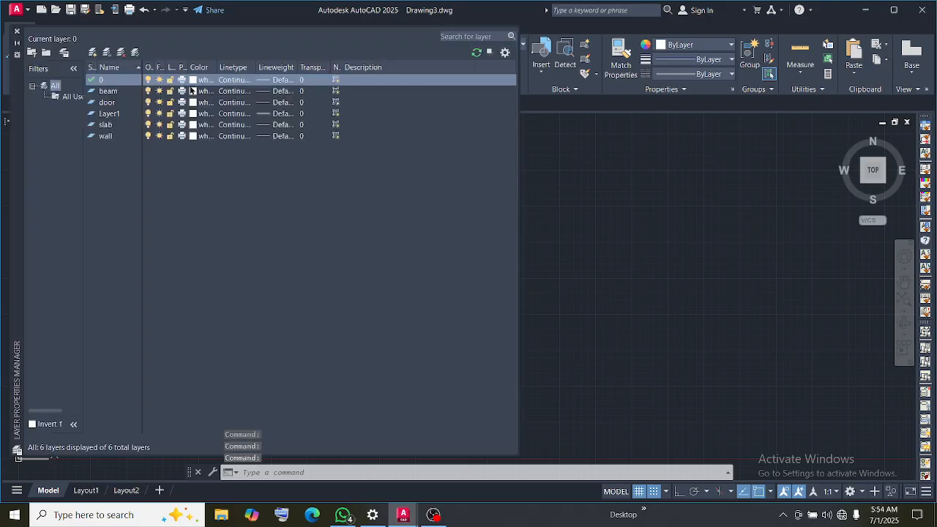
{"action": "left_click", "coordinate": [207, 69]}
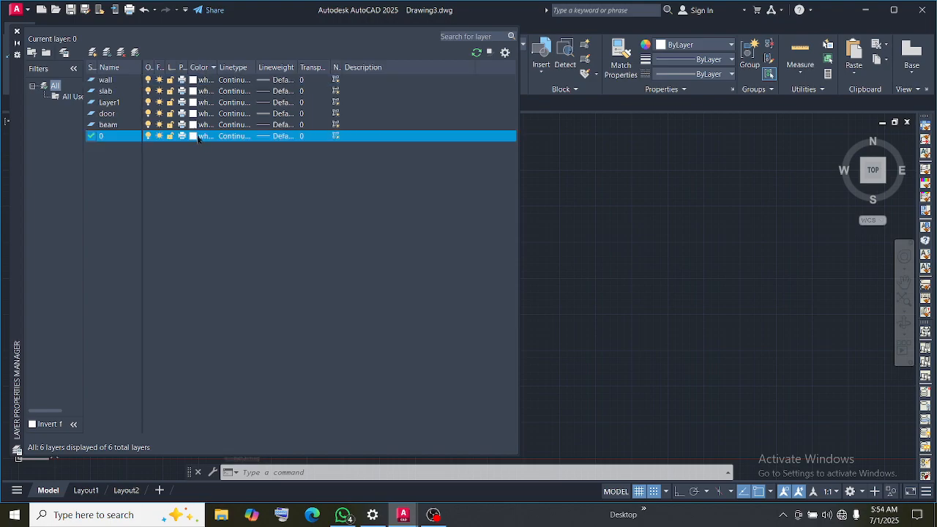
{"action": "key", "text": "Delete"}
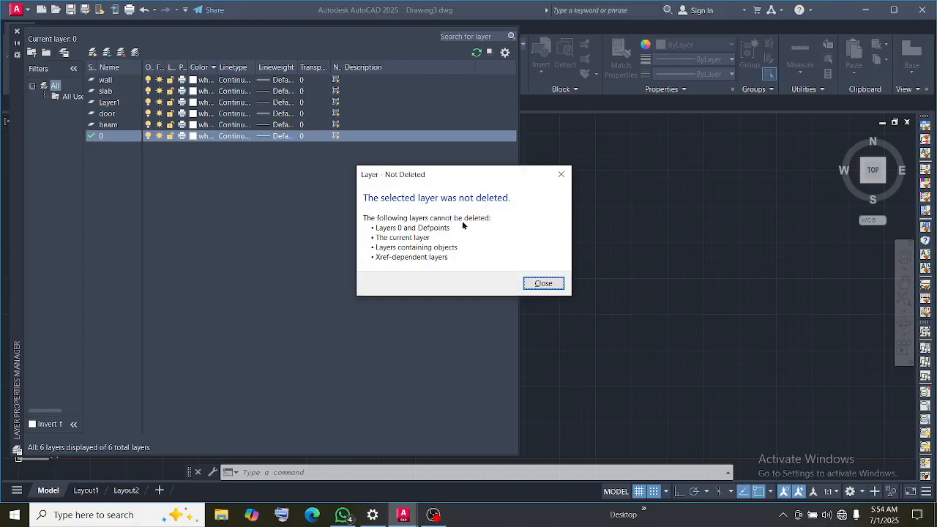
{"action": "left_click", "coordinate": [555, 284]}
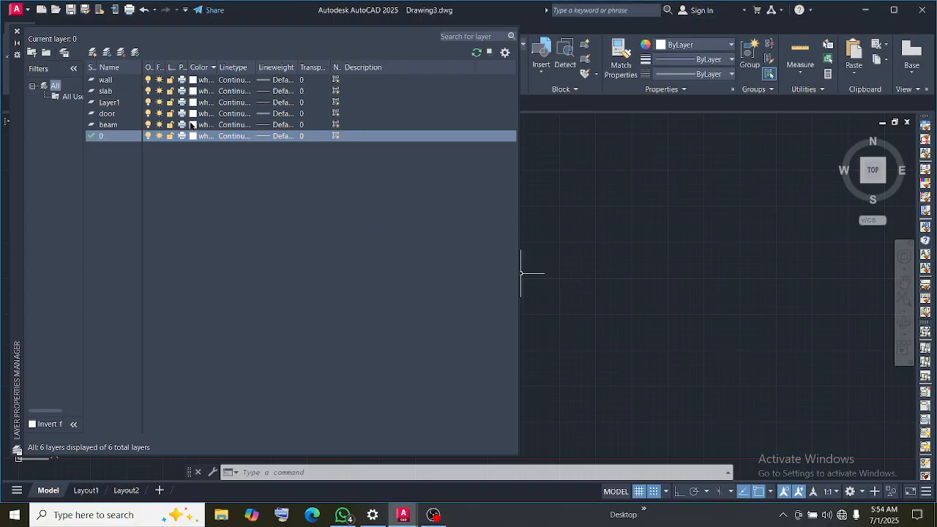
Set the beam layer's color to yellow and the door layer's color to green
{"action": "left_click", "coordinate": [192, 124]}
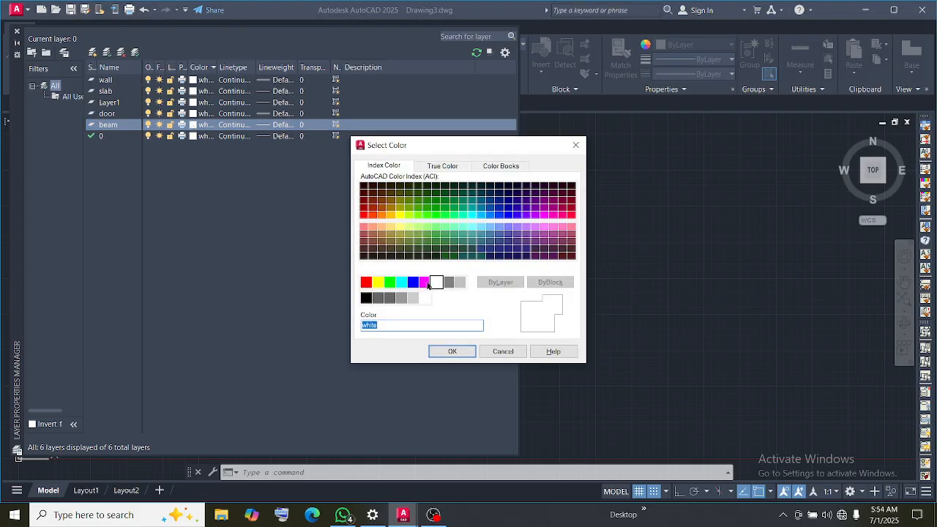
{"action": "left_click", "coordinate": [378, 283]}
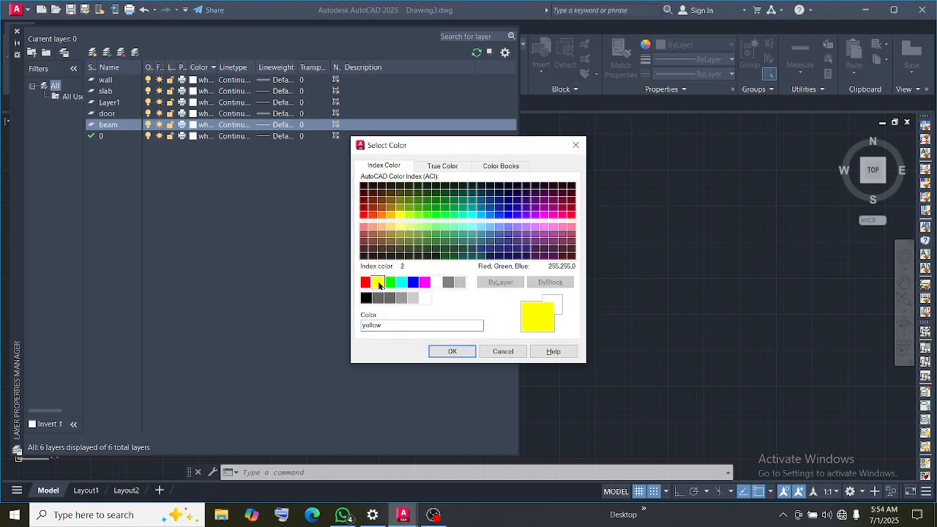
{"action": "left_click", "coordinate": [453, 352]}
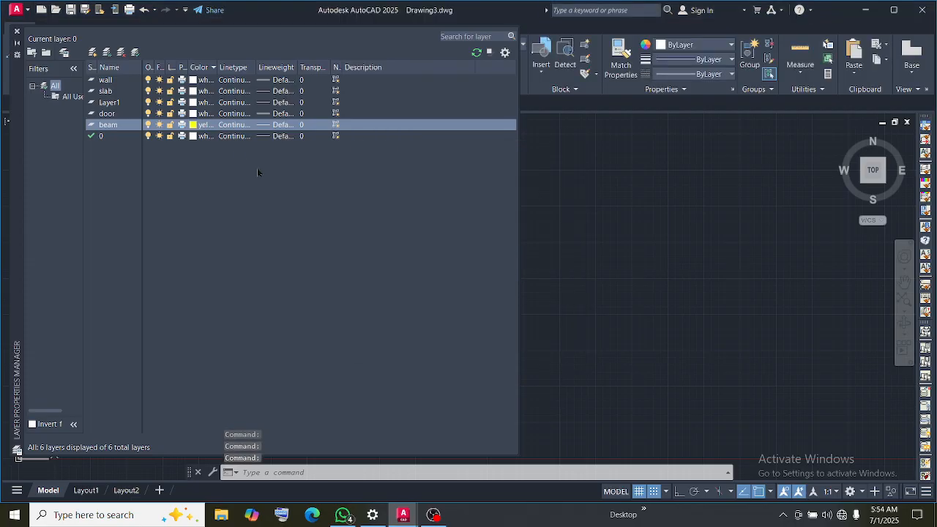
{"action": "left_click", "coordinate": [194, 113]}
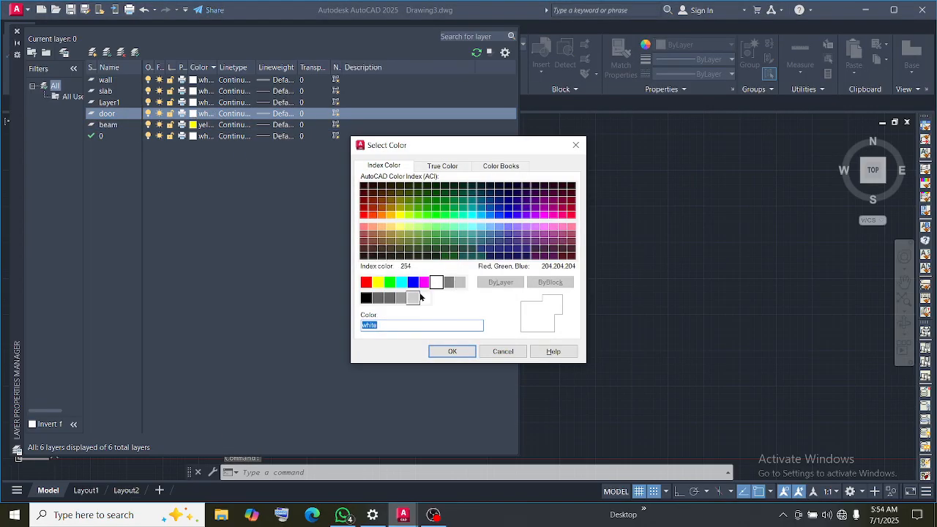
{"action": "left_click", "coordinate": [389, 282]}
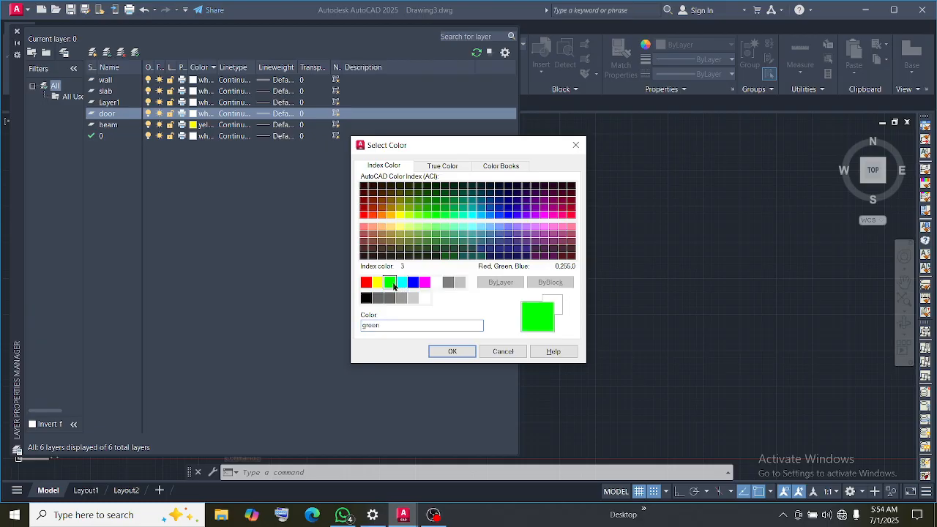
{"action": "left_click", "coordinate": [452, 352]}
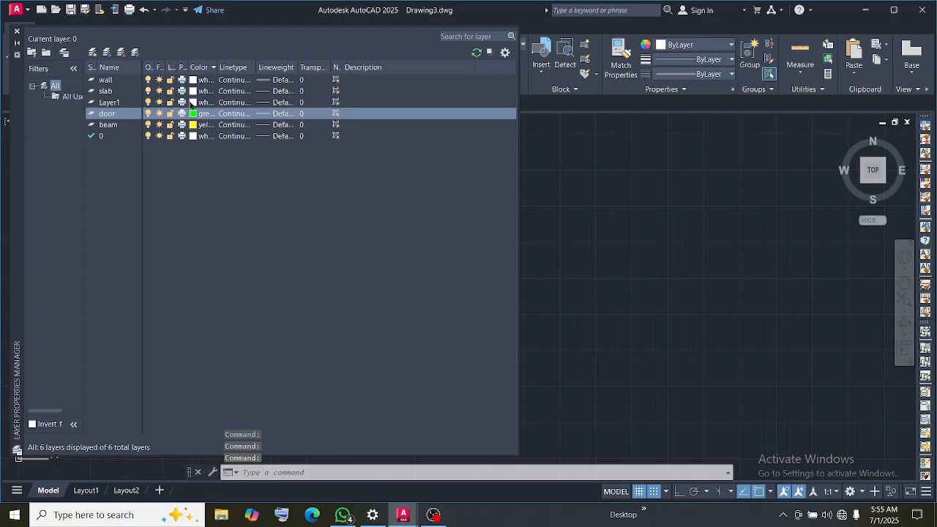
Delete the spare layer Layer1 and try once more to delete layer 0
{"action": "left_click", "coordinate": [128, 103]}
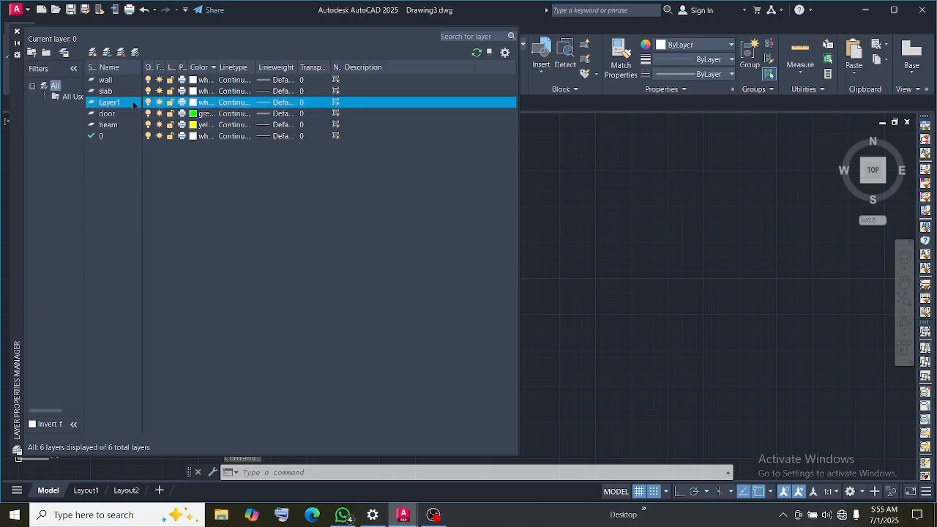
{"action": "key", "text": "Delete"}
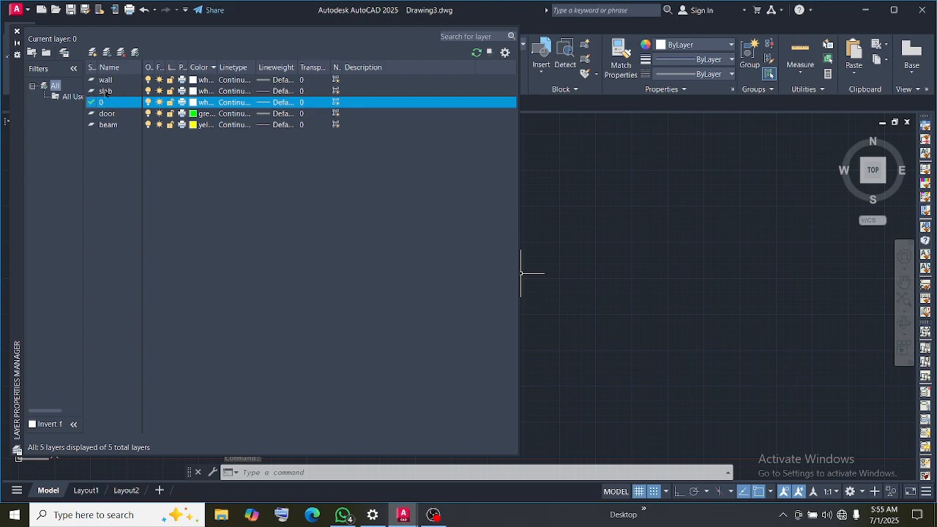
{"action": "key", "text": "Delete"}
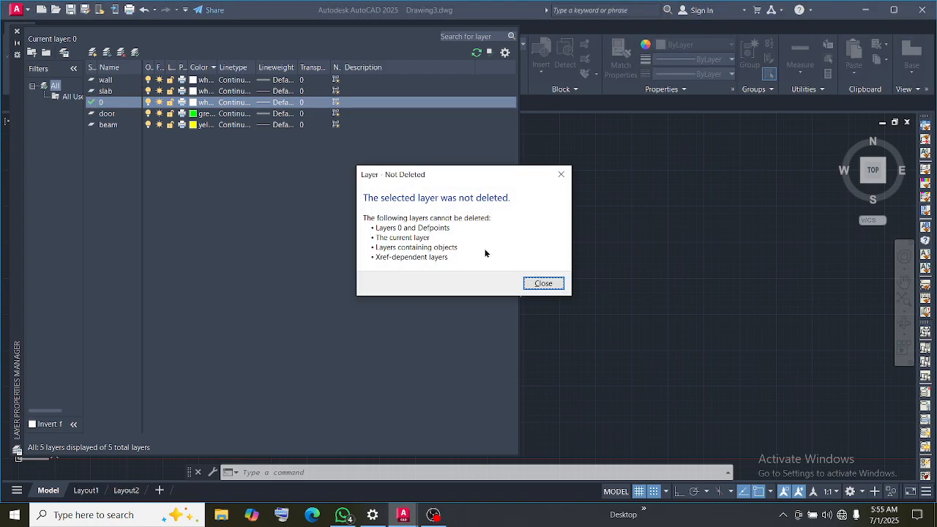
{"action": "left_click", "coordinate": [551, 283]}
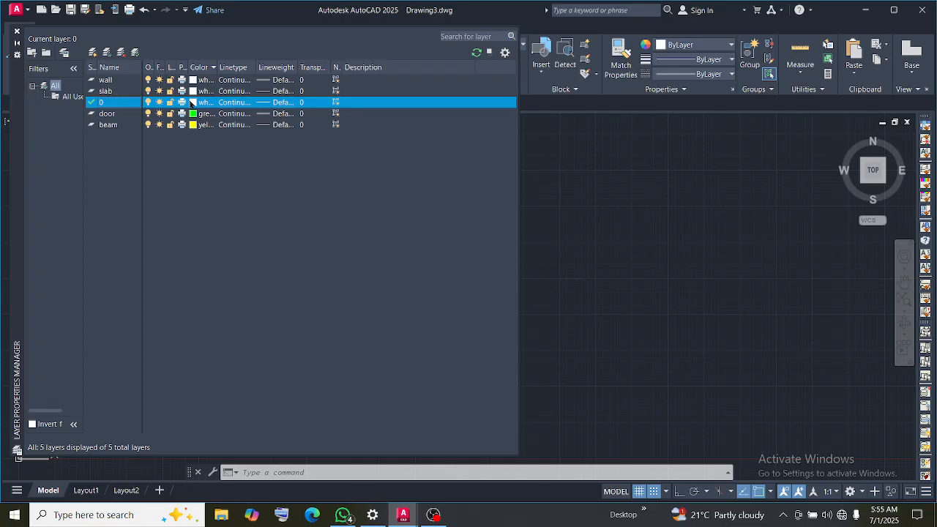
Set the slab layer's color to blue and its lineweight to 0.60 mm
{"action": "left_click", "coordinate": [192, 90]}
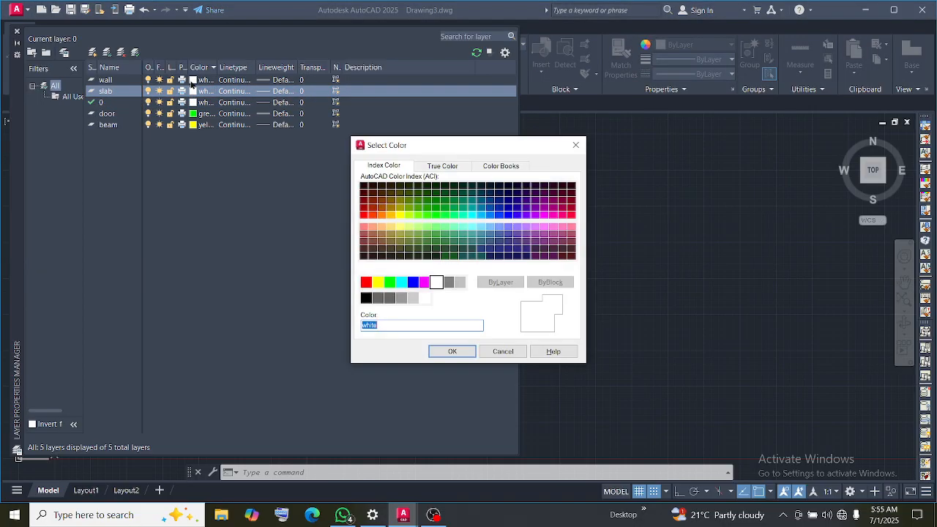
{"action": "left_click", "coordinate": [415, 283]}
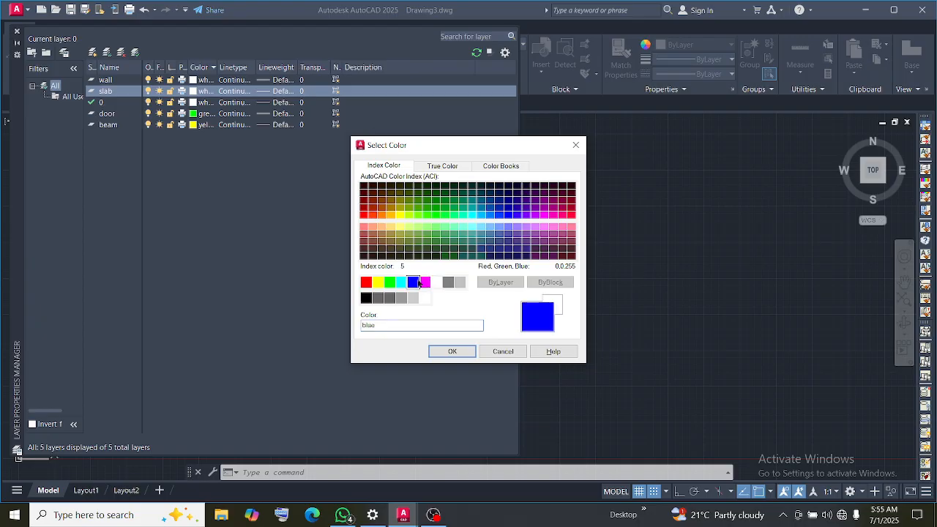
{"action": "left_click", "coordinate": [452, 352]}
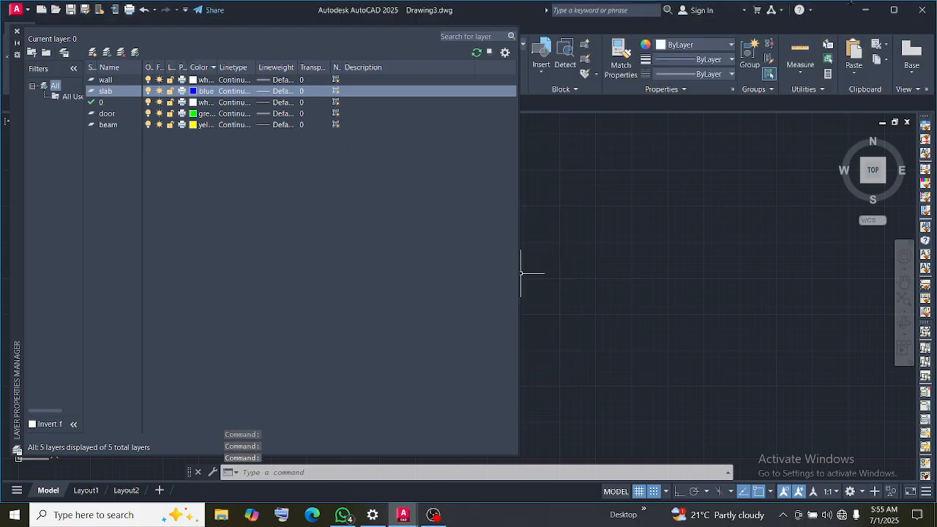
{"action": "left_click", "coordinate": [285, 91]}
{"action": "scroll", "coordinate": [459, 271], "scroll_direction": "down", "scroll_amount": 3}
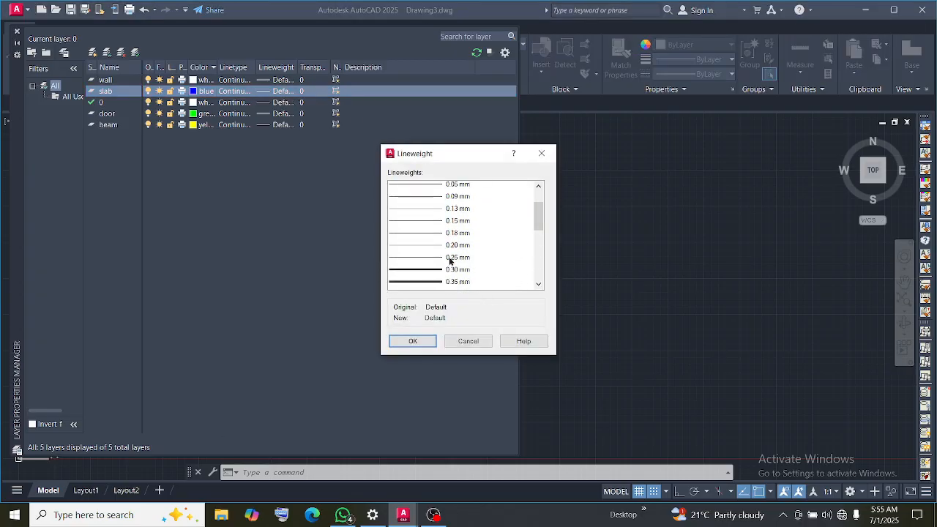
{"action": "left_click", "coordinate": [449, 249]}
{"action": "left_click", "coordinate": [432, 342]}
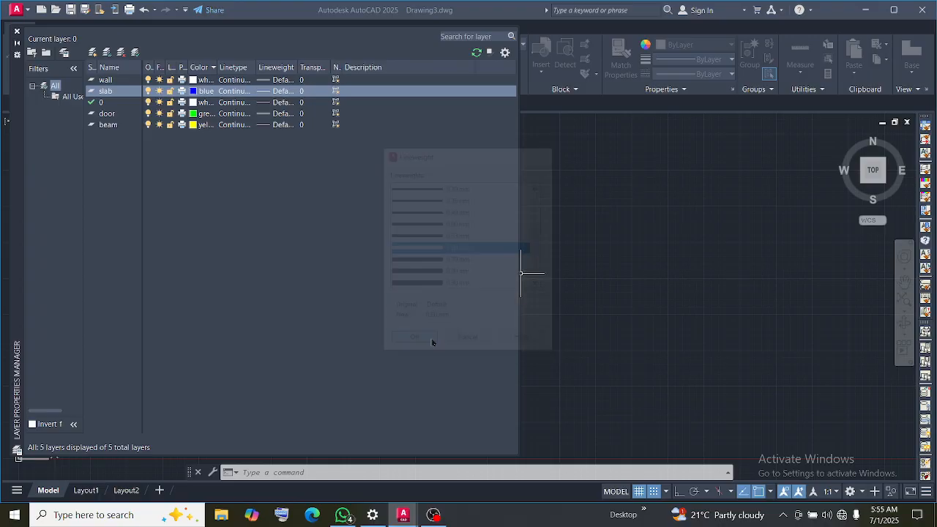
Set layer 0's lineweight to 0.25 mm and close the layer manager
{"action": "left_click", "coordinate": [267, 103]}
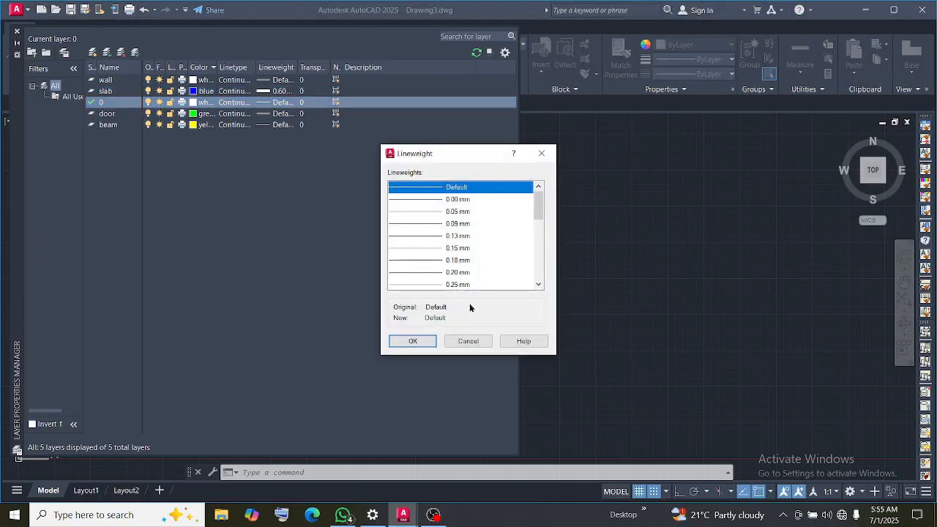
{"action": "left_click", "coordinate": [435, 261]}
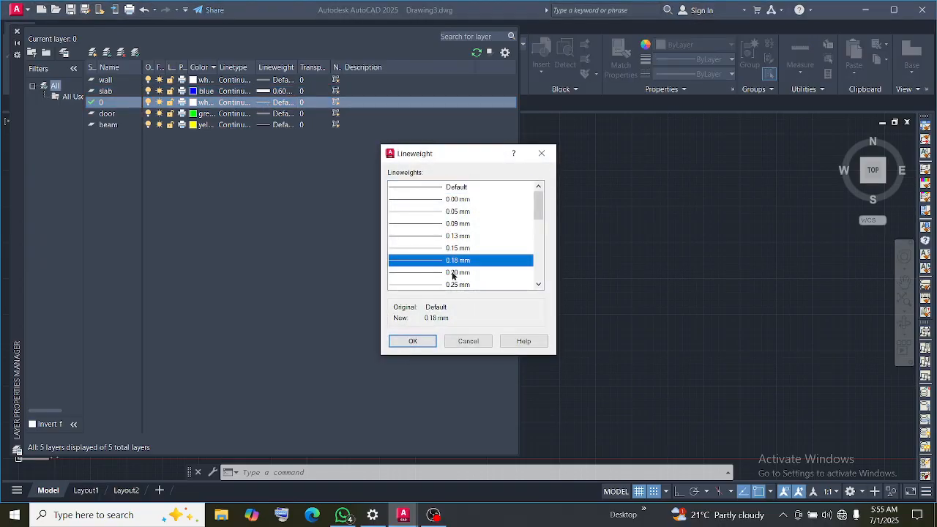
{"action": "left_click", "coordinate": [453, 284]}
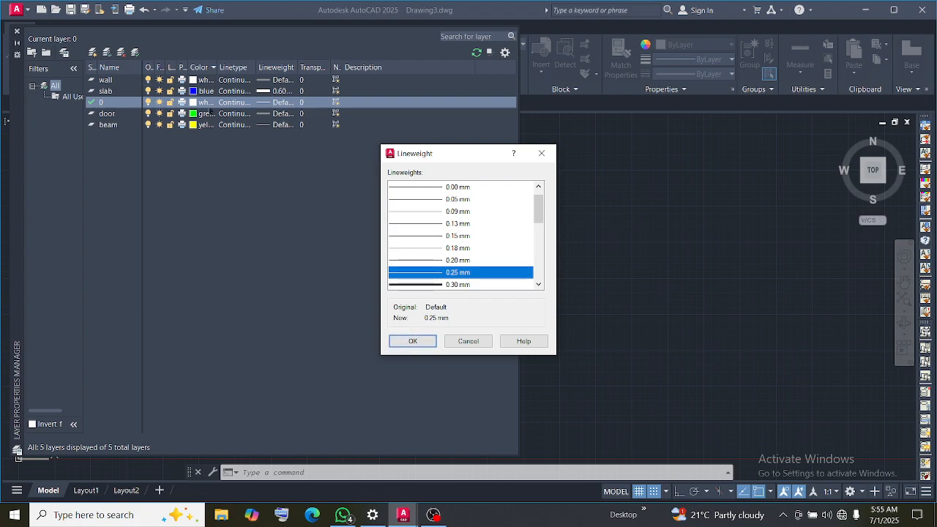
{"action": "left_click", "coordinate": [430, 340]}
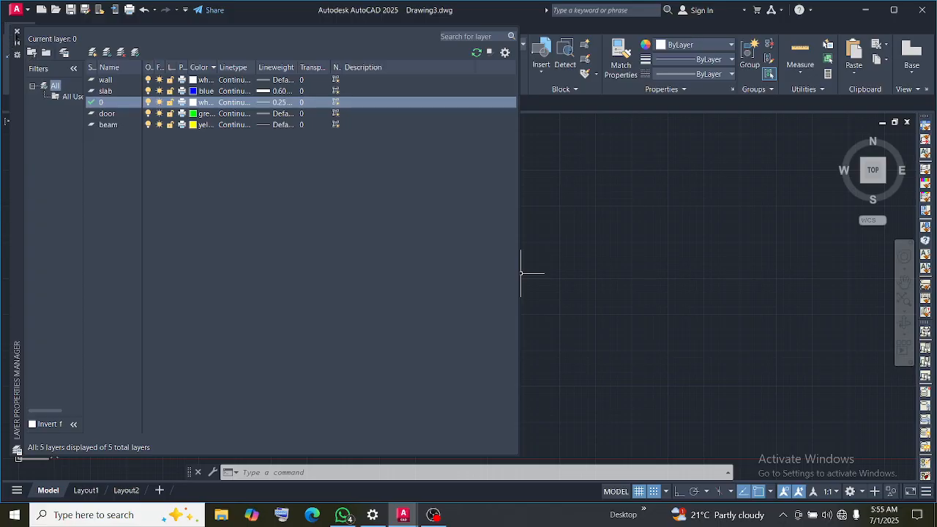
{"action": "left_click", "coordinate": [17, 33]}
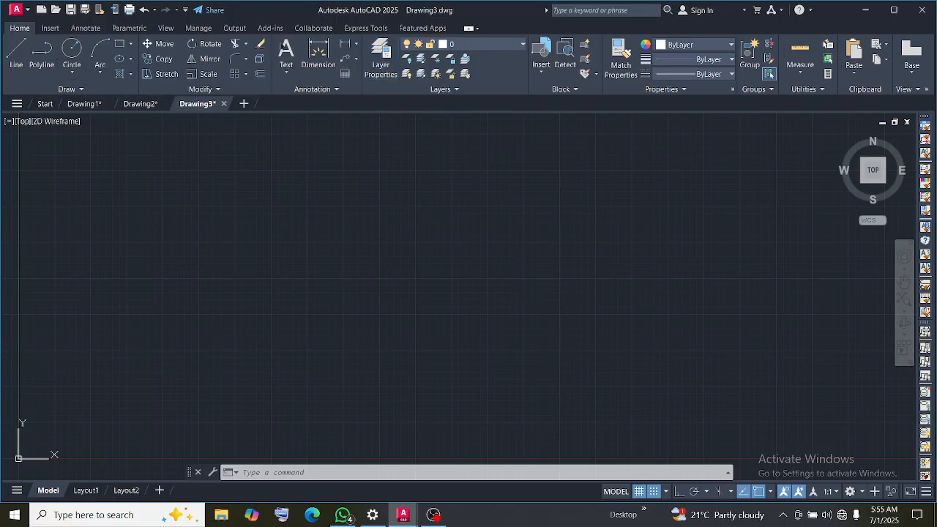
Make wall the current layer and try to draw a rectangle in the empty drawing area
{"action": "left_click", "coordinate": [119, 44]}
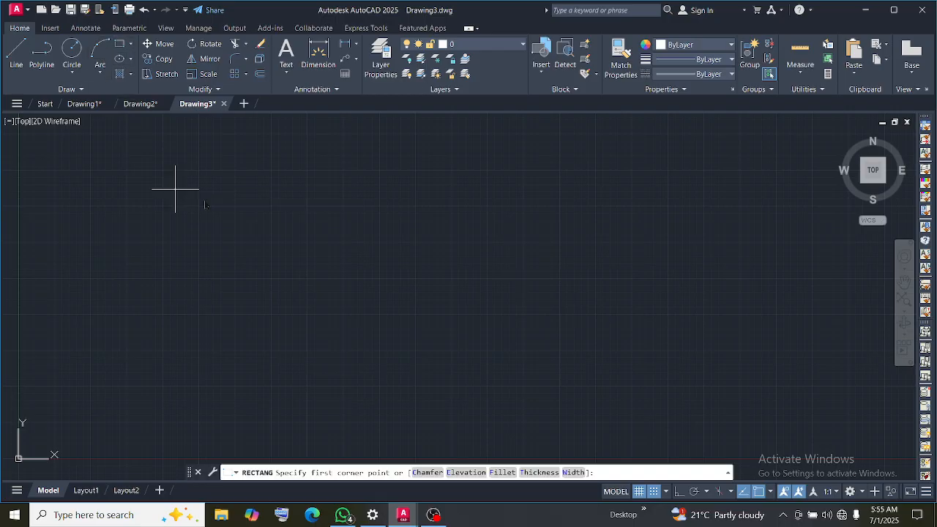
{"action": "left_click", "coordinate": [465, 45]}
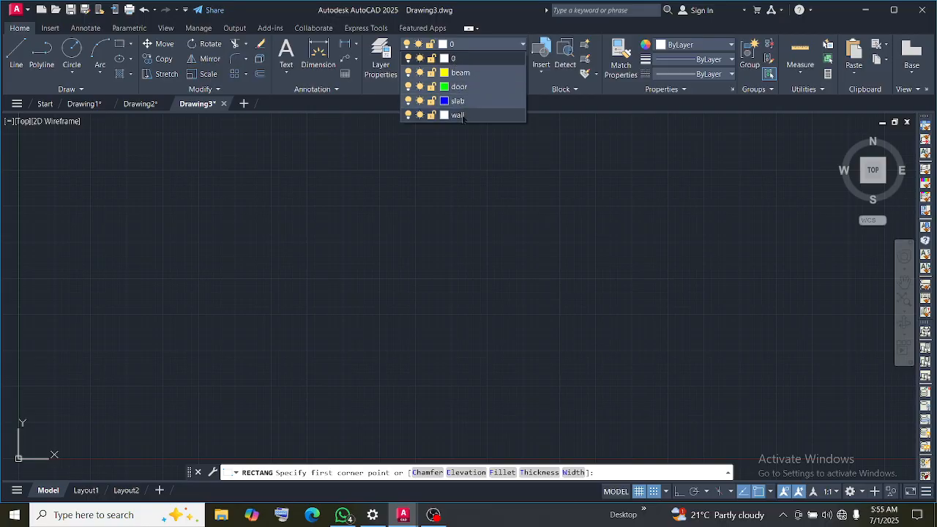
{"action": "left_click", "coordinate": [459, 116]}
{"action": "left_click", "coordinate": [222, 161]}
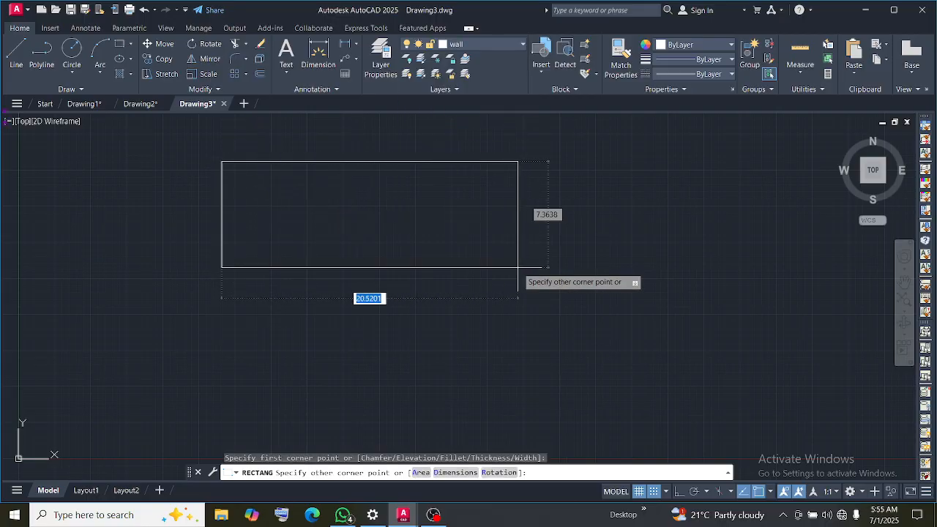
{"action": "key", "text": "Escape"}
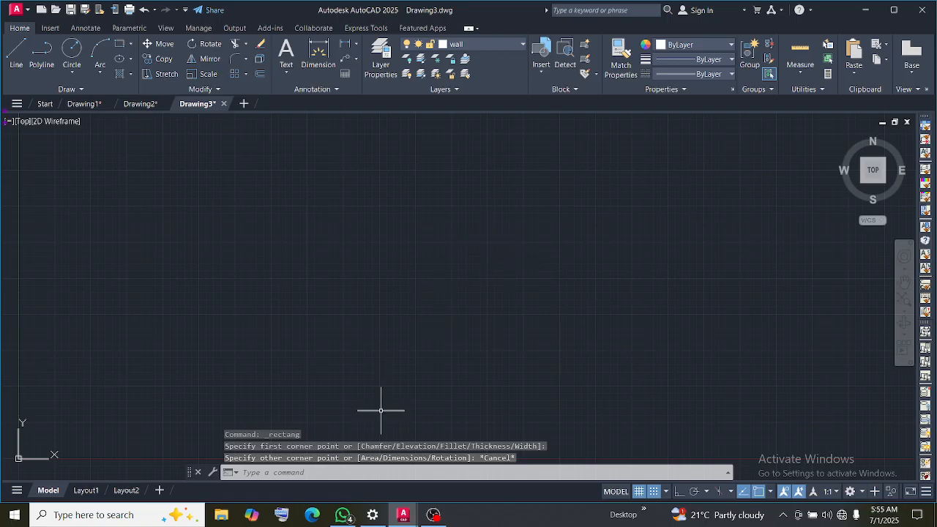
Configure the drawing units with length precision 0.00 and centimeters as the insertion scale
{"action": "type", "text": "u"}
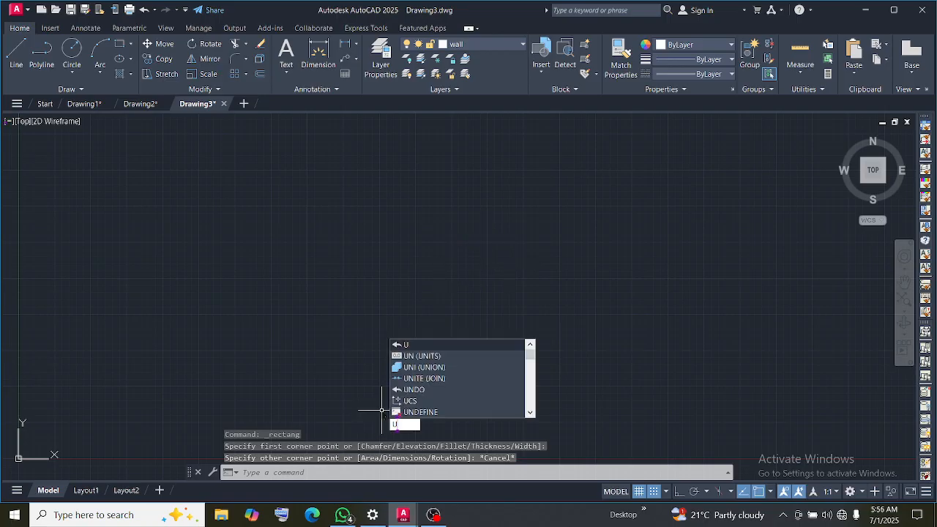
{"action": "left_click", "coordinate": [439, 356]}
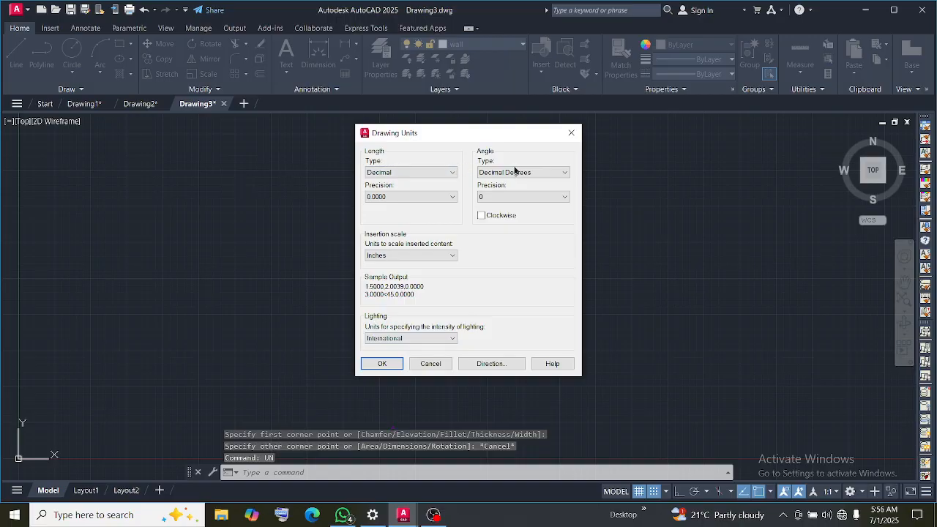
{"action": "left_click", "coordinate": [417, 193]}
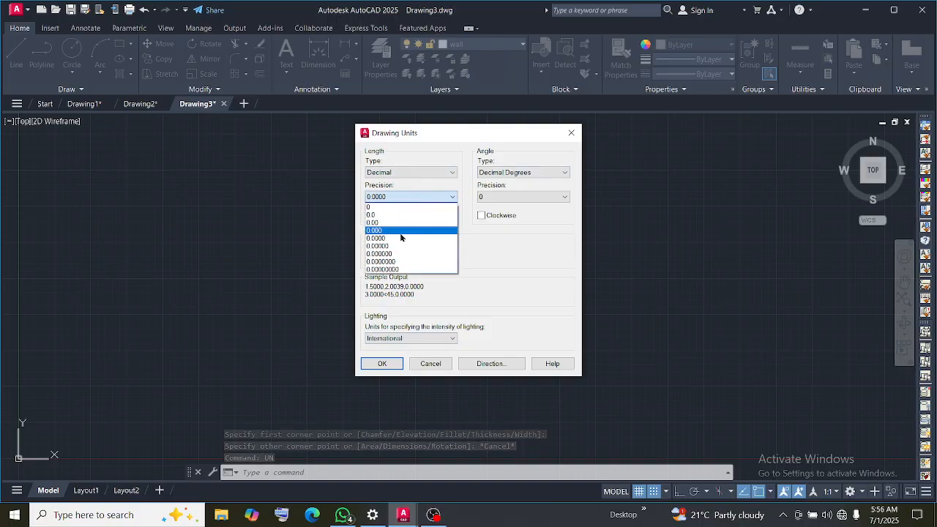
{"action": "left_click", "coordinate": [399, 223]}
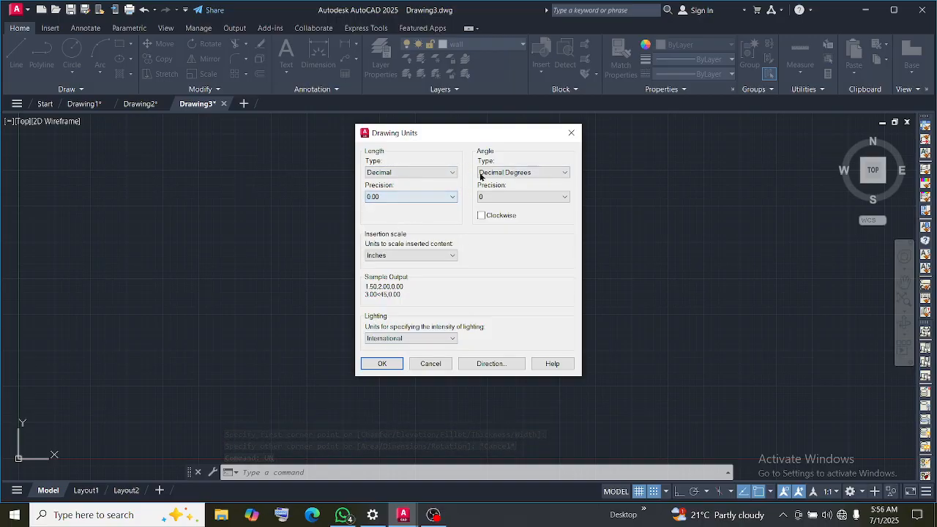
{"action": "left_click", "coordinate": [393, 254]}
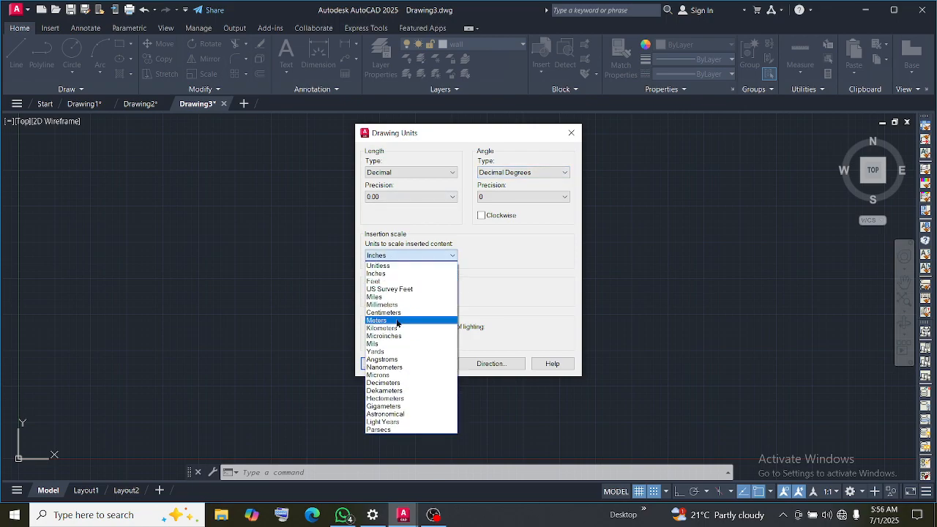
{"action": "left_click", "coordinate": [399, 313]}
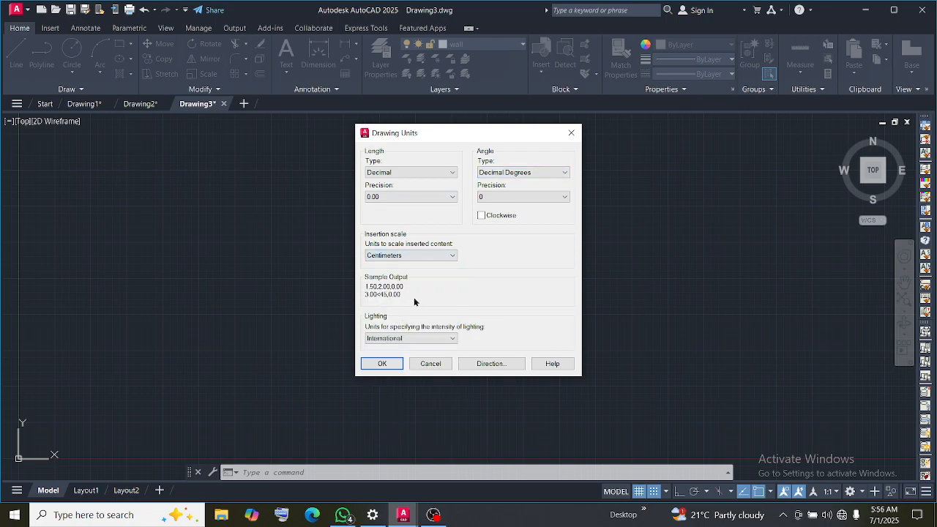
{"action": "left_click", "coordinate": [393, 360]}
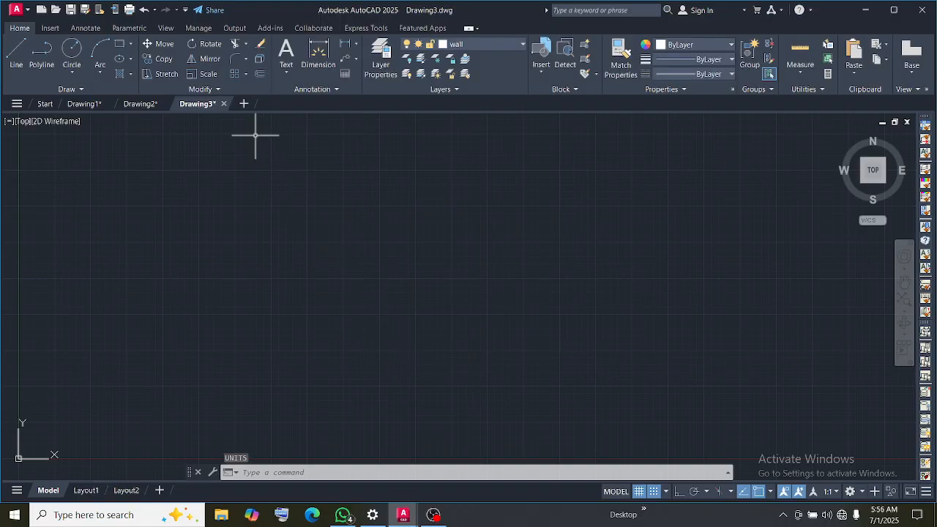
Draw a rectangle 200 wide and 300 high near the origin on the wall layer
{"action": "left_click", "coordinate": [121, 45]}
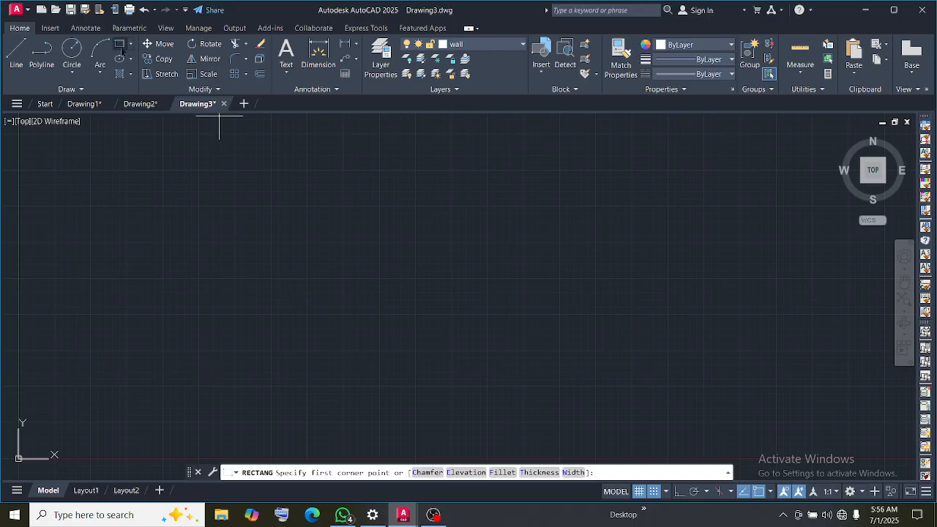
{"action": "left_click", "coordinate": [223, 215]}
{"action": "type", "text": "200"}
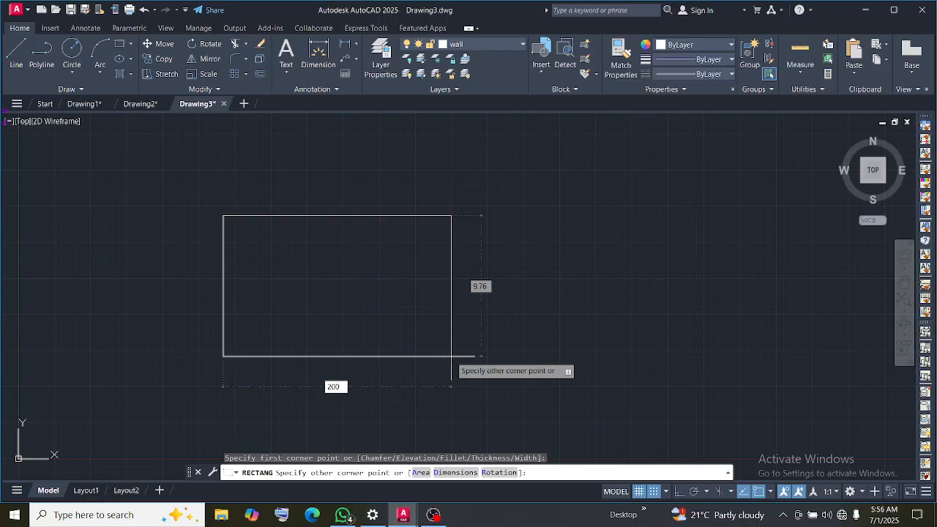
{"action": "key", "text": "Tab"}
{"action": "type", "text": "3"}
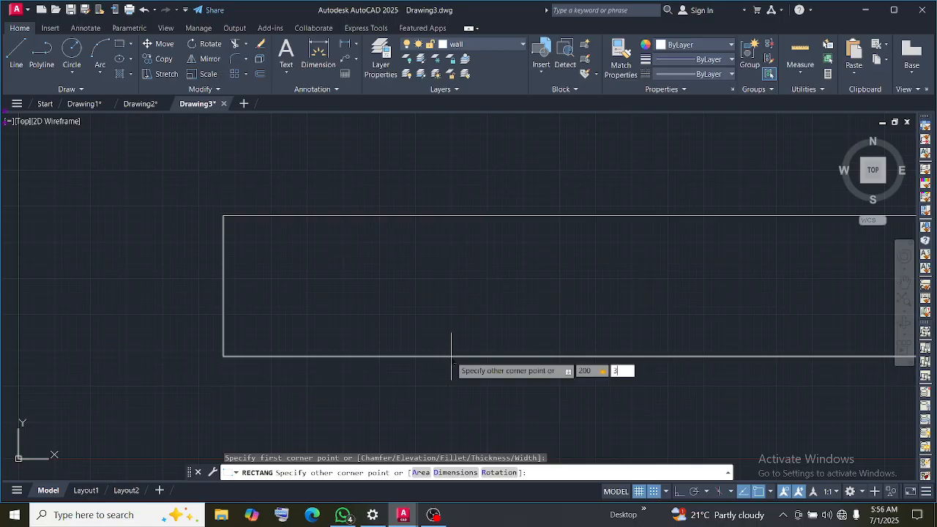
{"action": "type", "text": "00"}
{"action": "key", "text": "Return"}
{"action": "scroll", "coordinate": [489, 325], "scroll_direction": "down", "scroll_amount": 5}
{"action": "middle_click_drag", "start_coordinate": [571, 257], "coordinate": [139, 261]}
{"action": "scroll", "coordinate": [140, 257], "scroll_direction": "up", "scroll_amount": 4}
{"action": "scroll", "coordinate": [142, 256], "scroll_direction": "down", "scroll_amount": 4}
{"action": "scroll", "coordinate": [177, 220], "scroll_direction": "up", "scroll_amount": 2}
{"action": "key", "text": "Escape"}
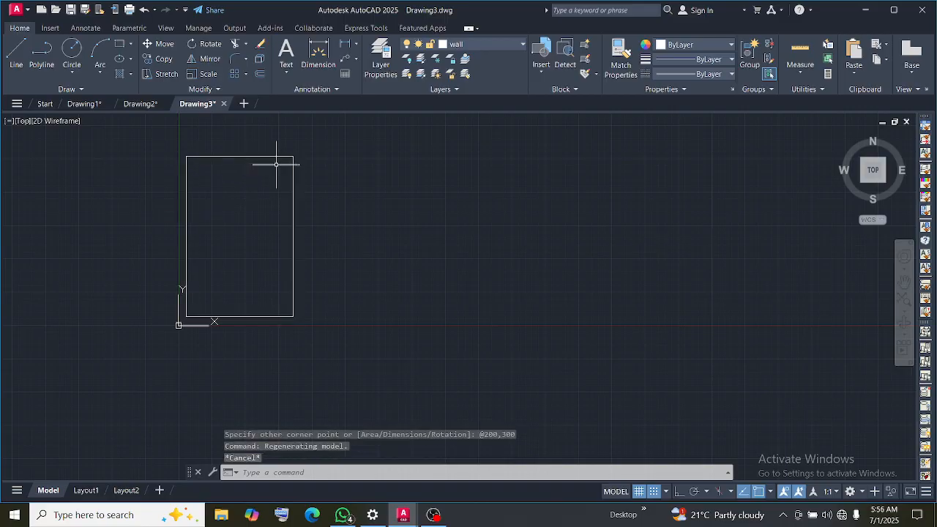
Offset the wall rectangle inward by 20 to form the inner wall outline
{"action": "type", "text": "of"}
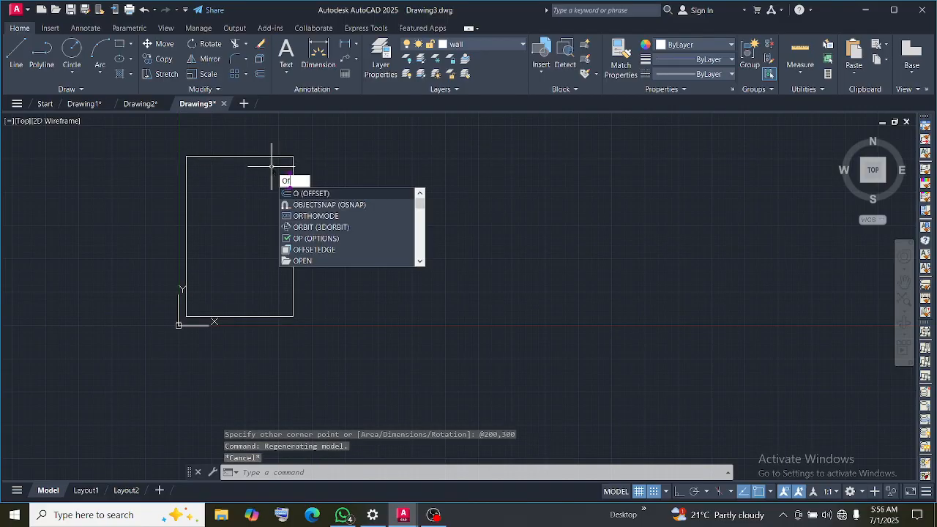
{"action": "type", "text": "f"}
{"action": "key", "text": "Return"}
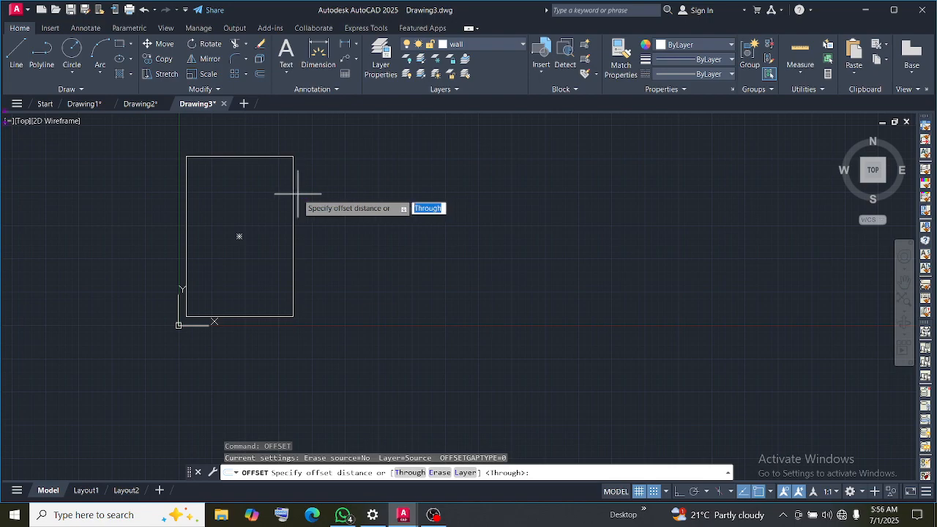
{"action": "type", "text": "20"}
{"action": "key", "text": "Return"}
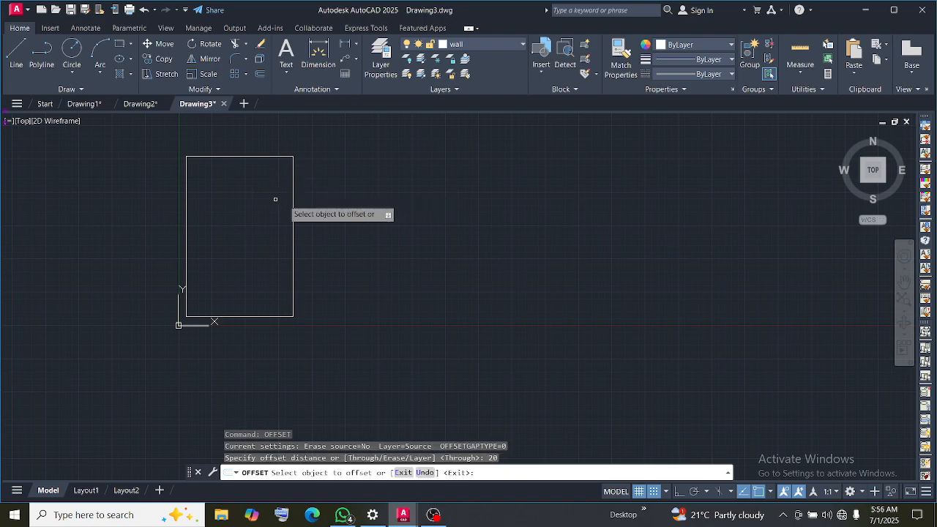
{"action": "left_click", "coordinate": [293, 198]}
{"action": "left_click", "coordinate": [282, 188]}
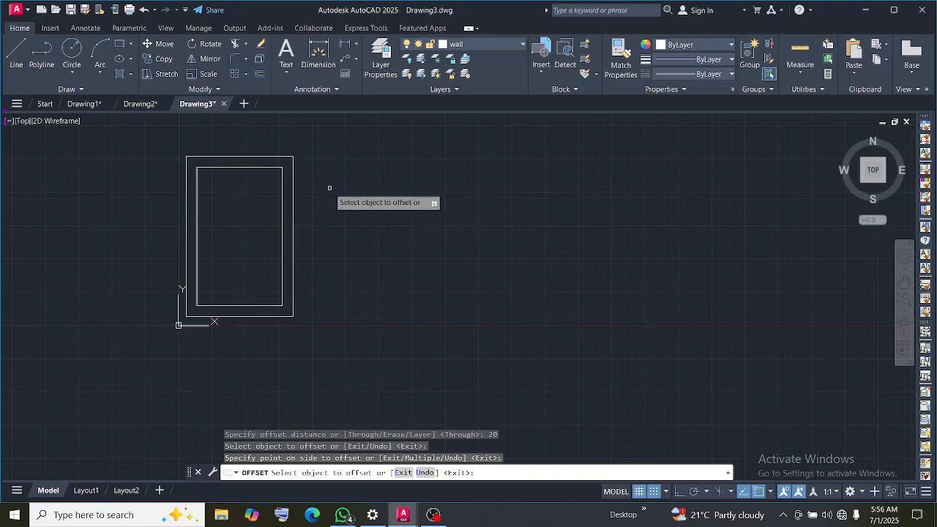
{"action": "scroll", "coordinate": [273, 196], "scroll_direction": "down", "scroll_amount": 4}
{"action": "scroll", "coordinate": [254, 183], "scroll_direction": "up", "scroll_amount": 6}
{"action": "scroll", "coordinate": [245, 183], "scroll_direction": "down", "scroll_amount": 6}
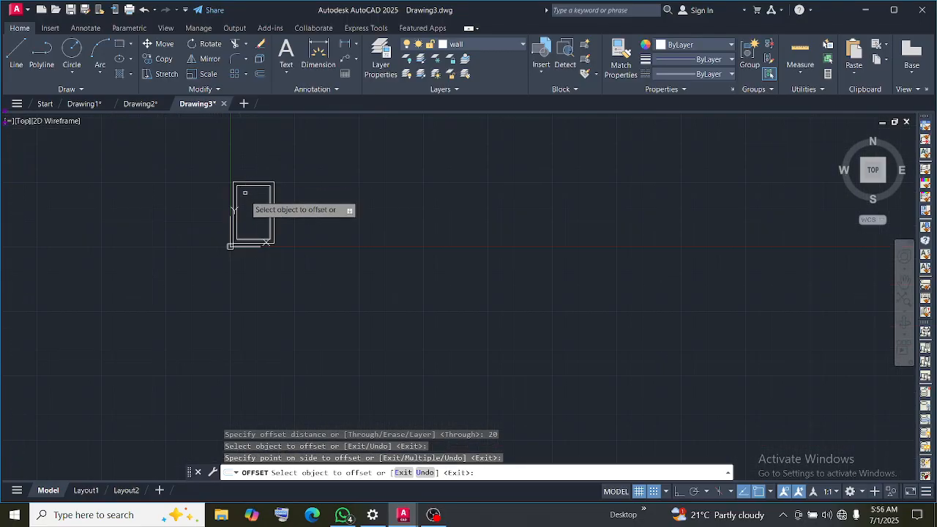
{"action": "scroll", "coordinate": [242, 216], "scroll_direction": "up", "scroll_amount": 6}
{"action": "scroll", "coordinate": [247, 219], "scroll_direction": "down", "scroll_amount": 3}
{"action": "key", "text": "Escape"}
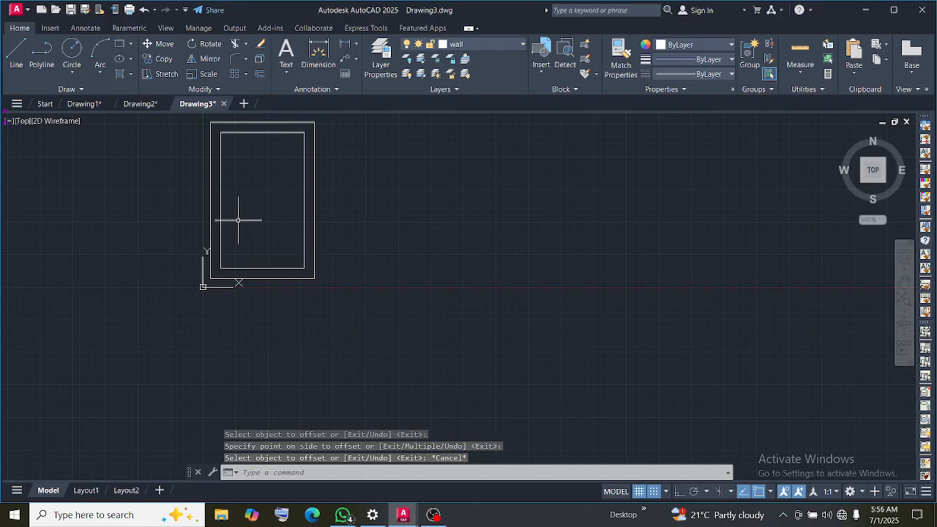
Make door the current layer and draw a circle of radius 100 beside the wall rectangles
{"action": "left_click", "coordinate": [465, 45]}
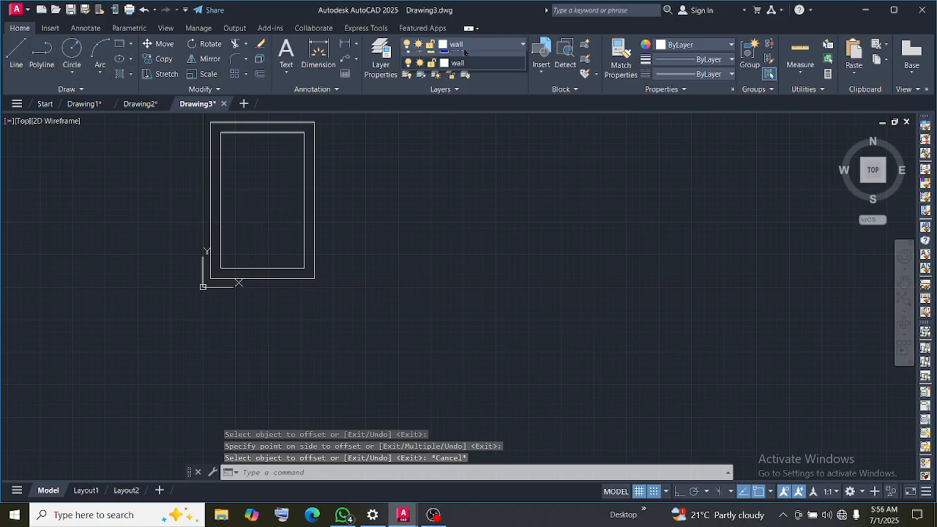
{"action": "left_click", "coordinate": [454, 69]}
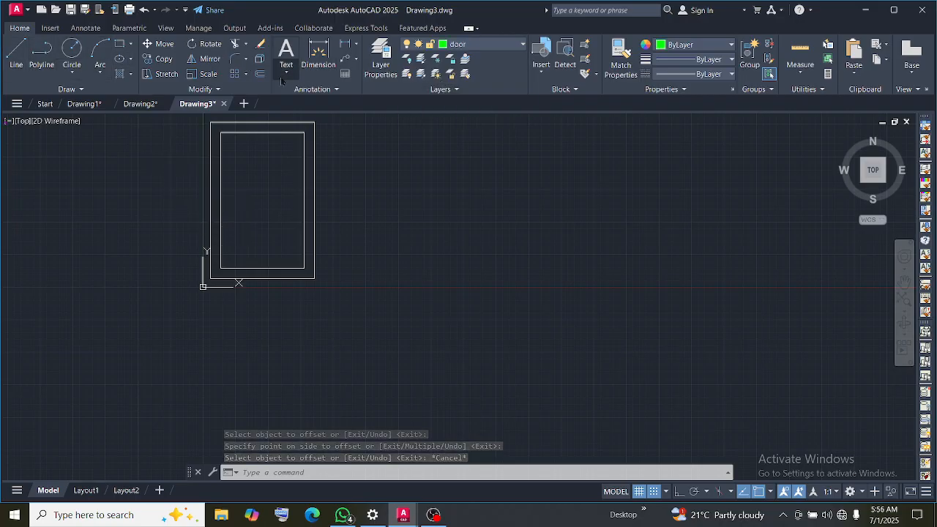
{"action": "left_click", "coordinate": [72, 51]}
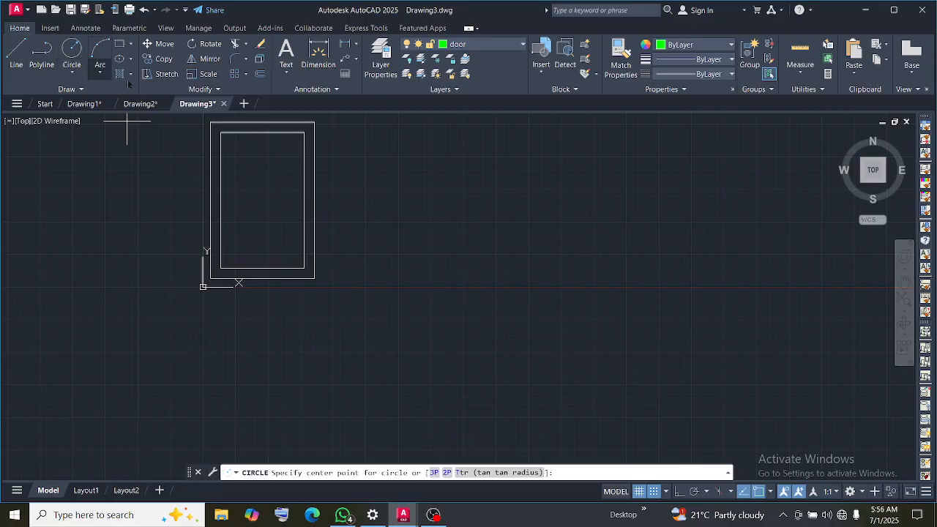
{"action": "left_click", "coordinate": [469, 193]}
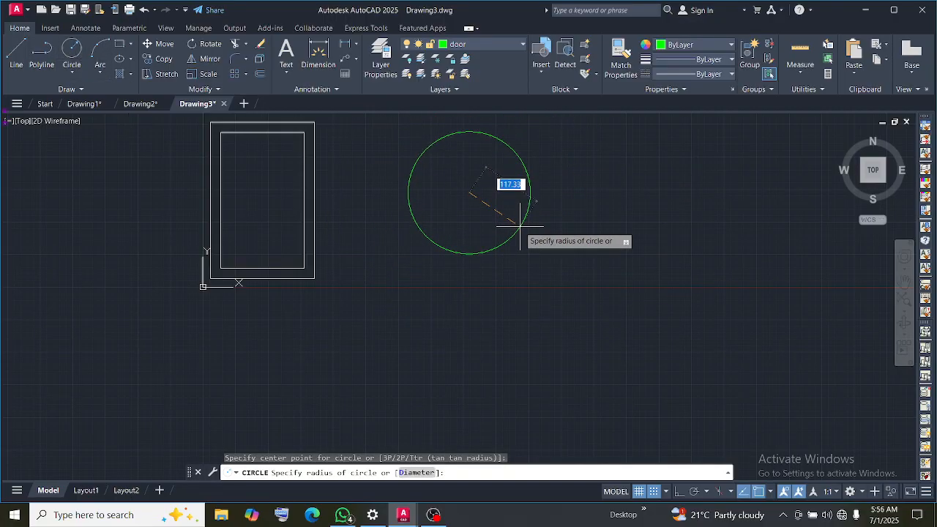
{"action": "type", "text": "20"}
{"action": "left_click_drag", "start_coordinate": [513, 185], "coordinate": [463, 181]}
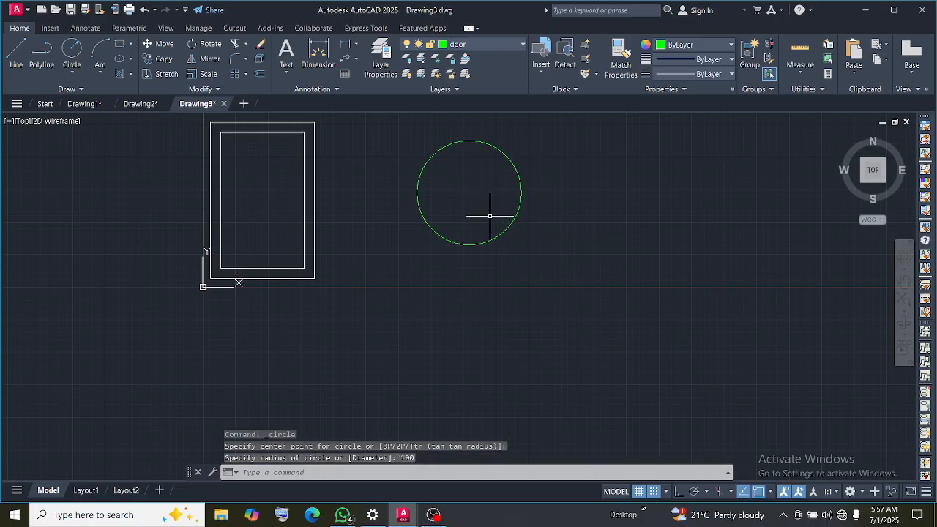
Make slab the current layer and draw a tilted center-based ellipse with half-axes of about 270 and 140, overlapping the circle
{"action": "left_click", "coordinate": [486, 43]}
{"action": "left_click", "coordinate": [461, 104]}
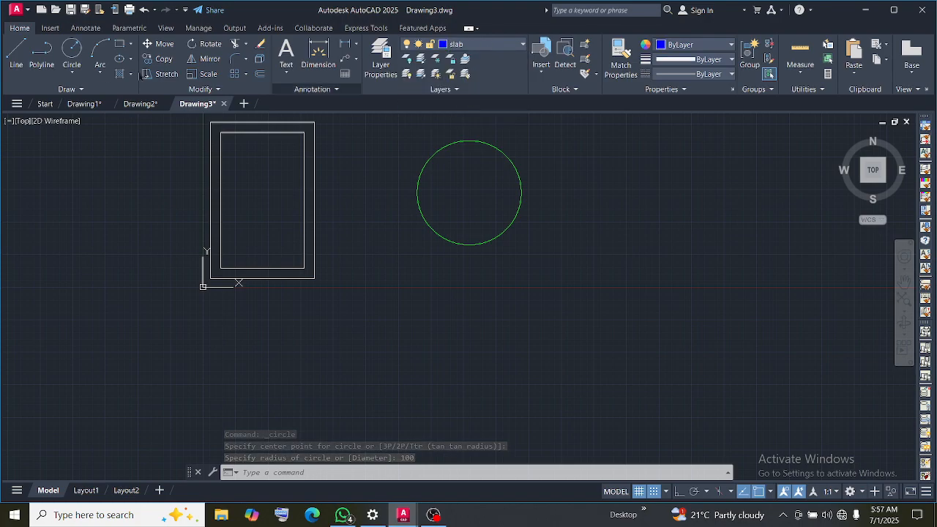
{"action": "left_click", "coordinate": [121, 58]}
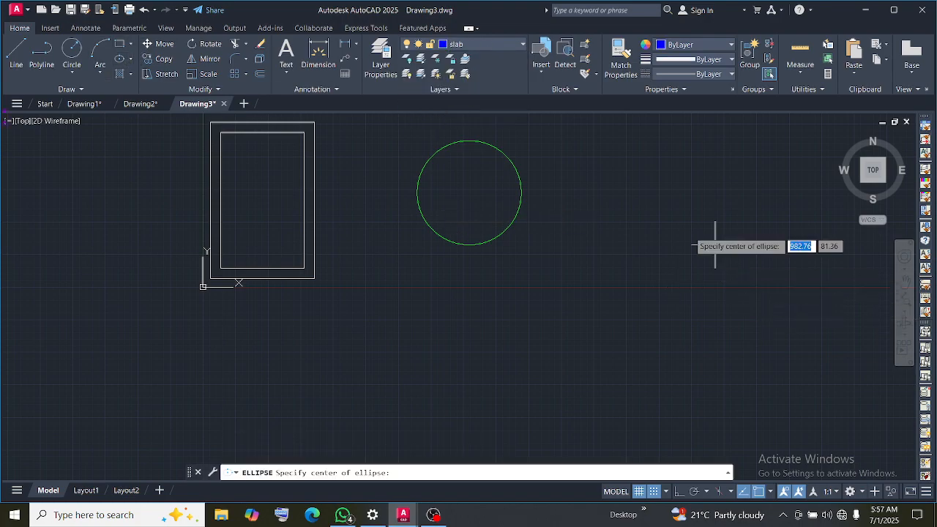
{"action": "left_click", "coordinate": [594, 185]}
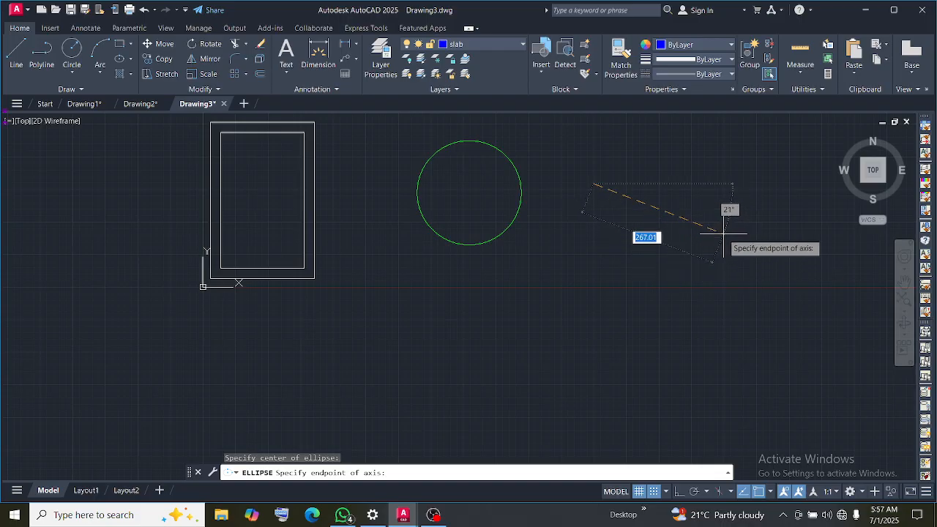
{"action": "left_click", "coordinate": [723, 210]}
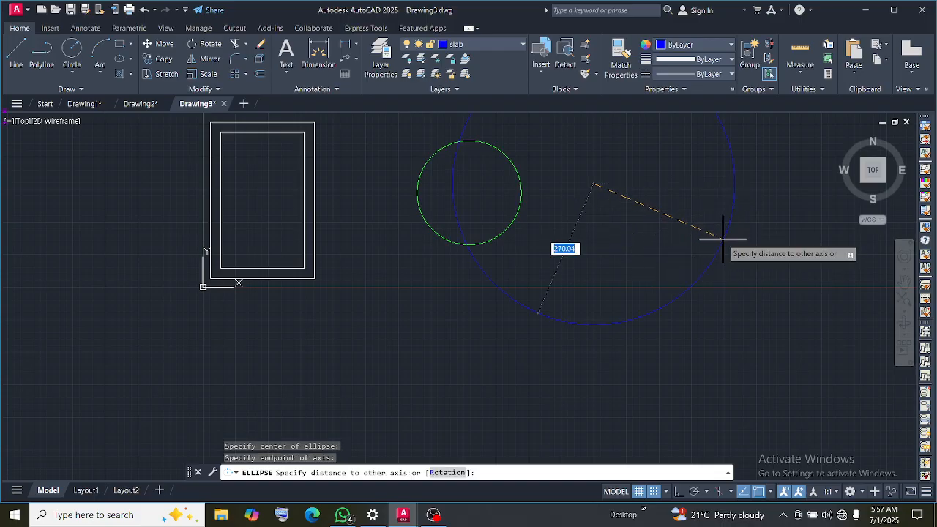
{"action": "left_click", "coordinate": [653, 240]}
Move the slab ellipse by its center about 180 to the right and 50 down, clear of the circle
{"action": "mouse_move", "coordinate": [679, 263]}
{"action": "left_mouse_down"}
{"action": "mouse_move", "coordinate": [730, 255]}
{"action": "mouse_move", "coordinate": [611, 219]}
{"action": "mouse_move", "coordinate": [655, 272]}
{"action": "left_mouse_up"}
{"action": "left_click", "coordinate": [654, 269]}
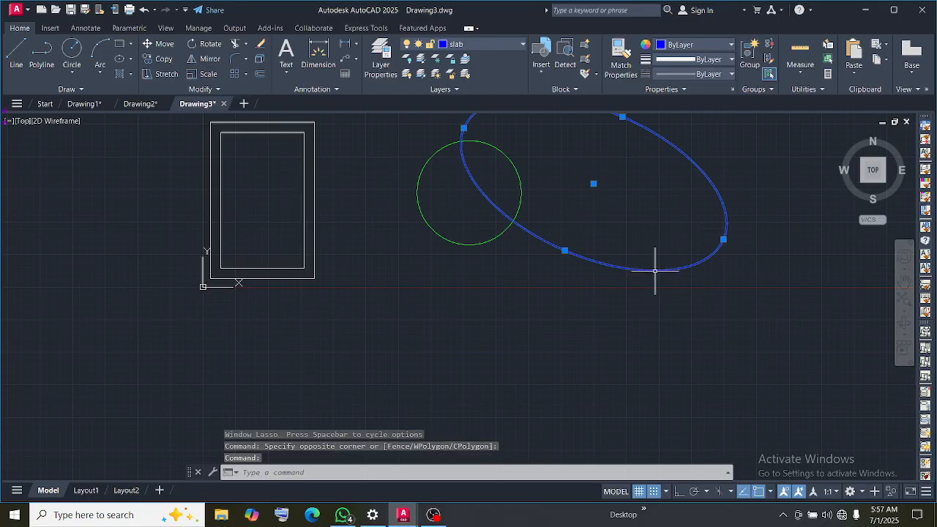
{"action": "mouse_move", "coordinate": [596, 184]}
{"action": "left_mouse_down"}
{"action": "mouse_move", "coordinate": [667, 196]}
{"action": "mouse_move", "coordinate": [579, 190]}
{"action": "mouse_move", "coordinate": [593, 185]}
{"action": "left_mouse_up"}
{"action": "left_click", "coordinate": [593, 184]}
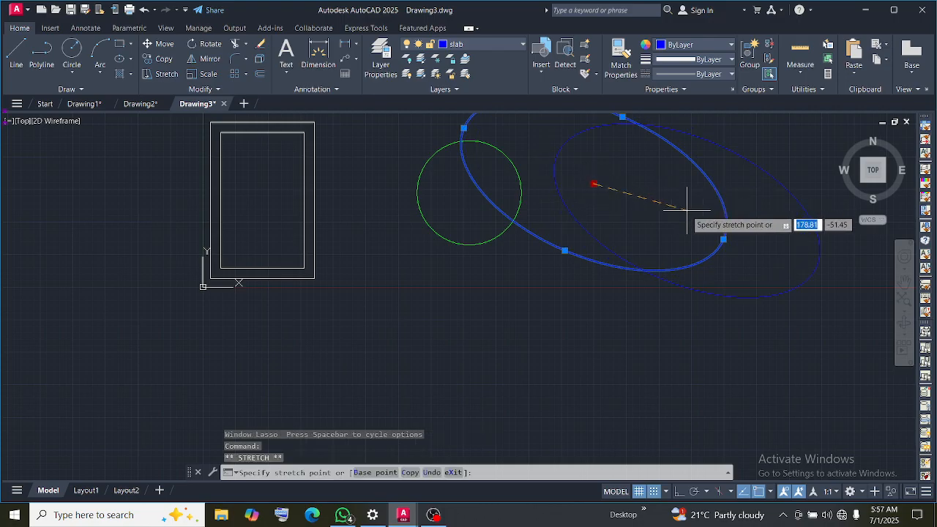
{"action": "left_click", "coordinate": [688, 208]}
{"action": "key", "text": "Escape"}
{"action": "key", "text": "Escape"}
{"action": "scroll", "coordinate": [581, 142], "scroll_direction": "down", "scroll_amount": 5}
{"action": "scroll", "coordinate": [581, 142], "scroll_direction": "up", "scroll_amount": 5}
{"action": "scroll", "coordinate": [600, 175], "scroll_direction": "down", "scroll_amount": 2}
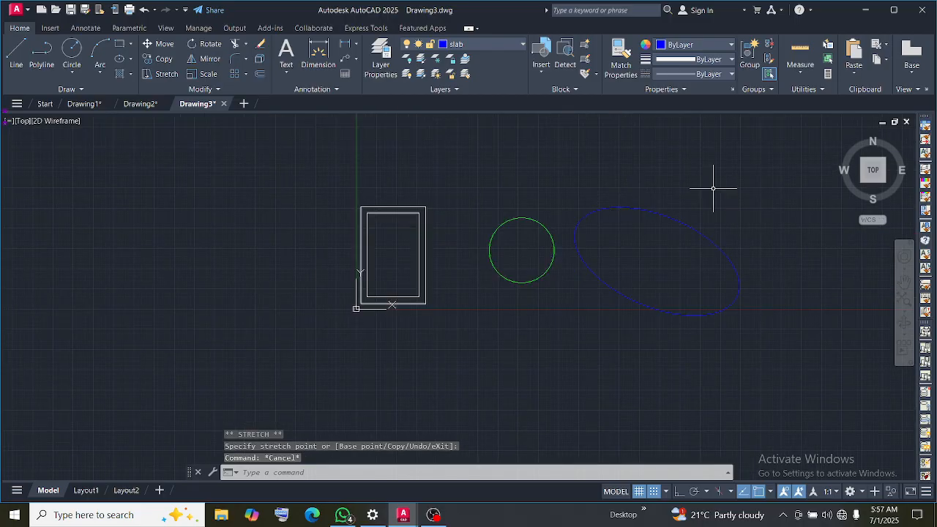